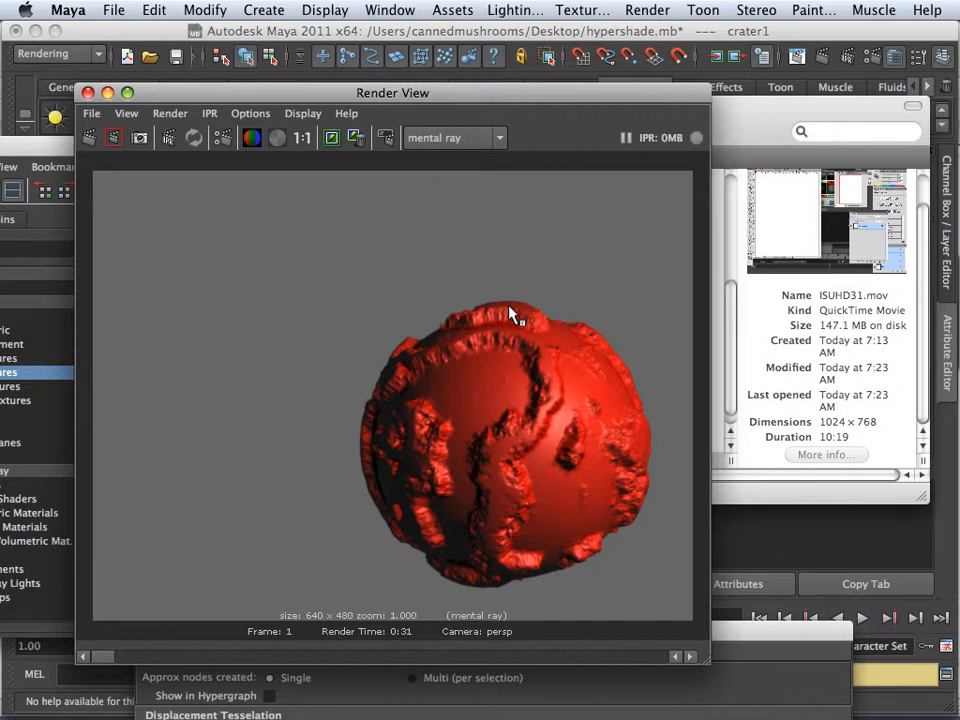
Step: Delete the displacement shader, crater texture and 3D placement nodes from the red material's network in Hypershade
{"action": "left_click", "coordinate": [88, 92]}
{"action": "left_click_drag", "start_coordinate": [362, 152], "coordinate": [57, 477]}
{"action": "left_click_drag", "start_coordinate": [343, 121], "coordinate": [700, 179]}
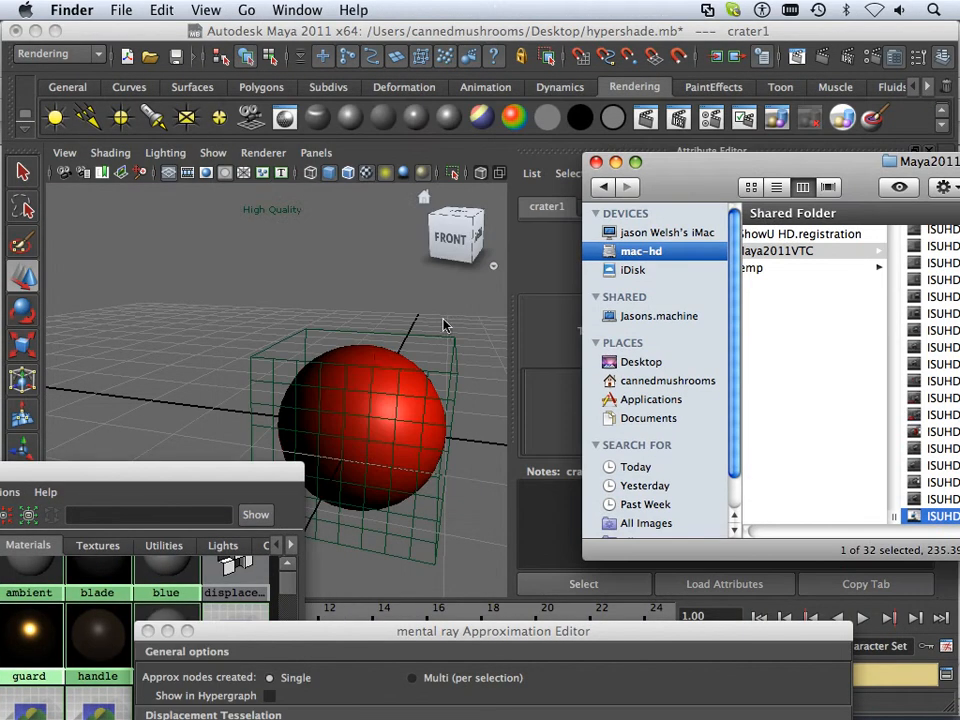
{"action": "left_click", "coordinate": [375, 360]}
{"action": "left_click", "coordinate": [368, 400]}
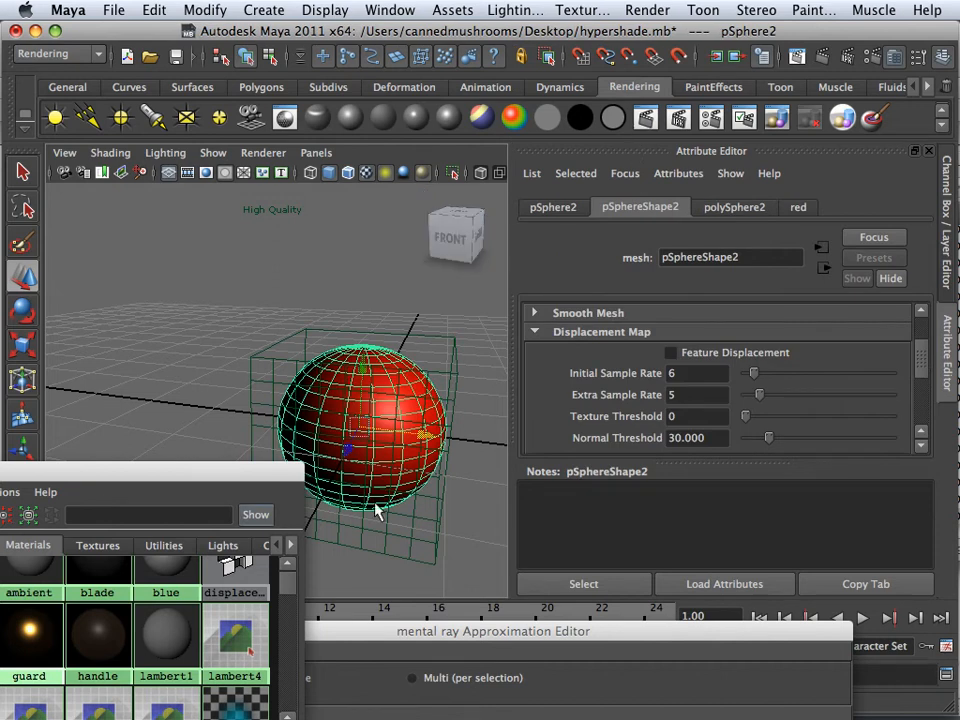
{"action": "left_click_drag", "start_coordinate": [221, 477], "coordinate": [530, 83]}
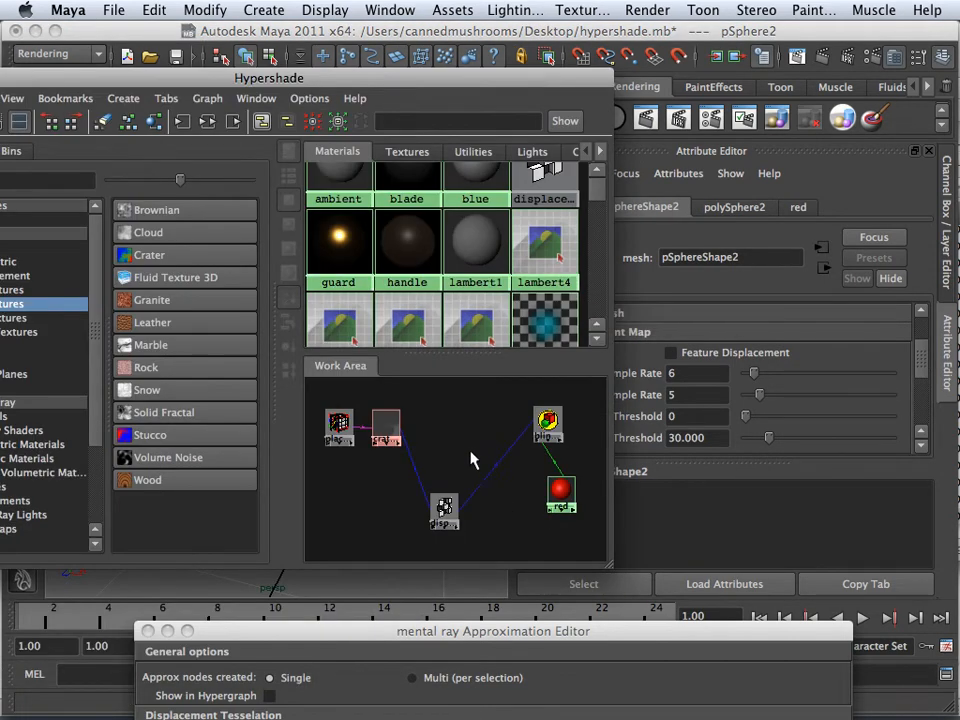
{"action": "left_click_drag", "start_coordinate": [472, 396], "coordinate": [315, 564]}
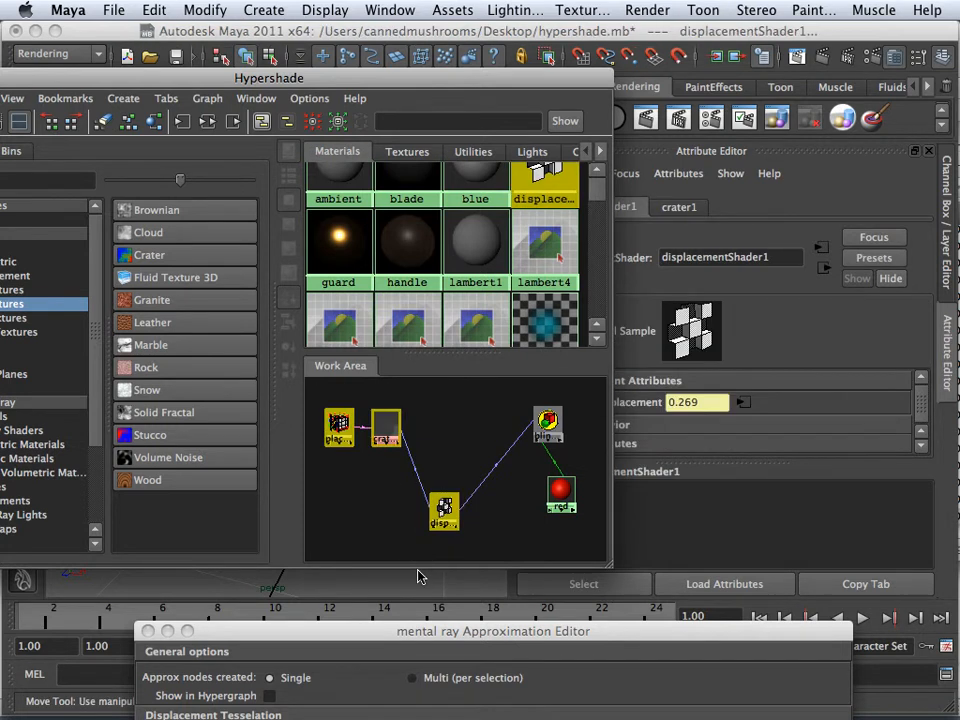
{"action": "key", "text": "Delete"}
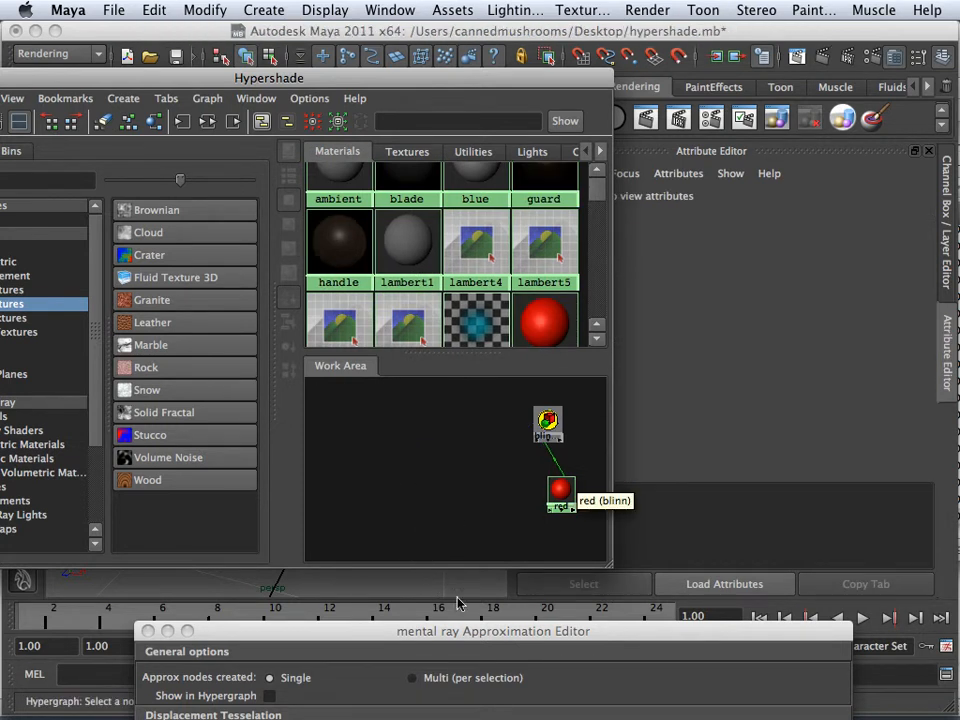
Step: Delete the sphere's mentalraySubdivApprox1 subdivision approximation and close the Approximation Editor
{"action": "left_click", "coordinate": [560, 489]}
{"action": "left_click_drag", "start_coordinate": [458, 633], "coordinate": [406, 251]}
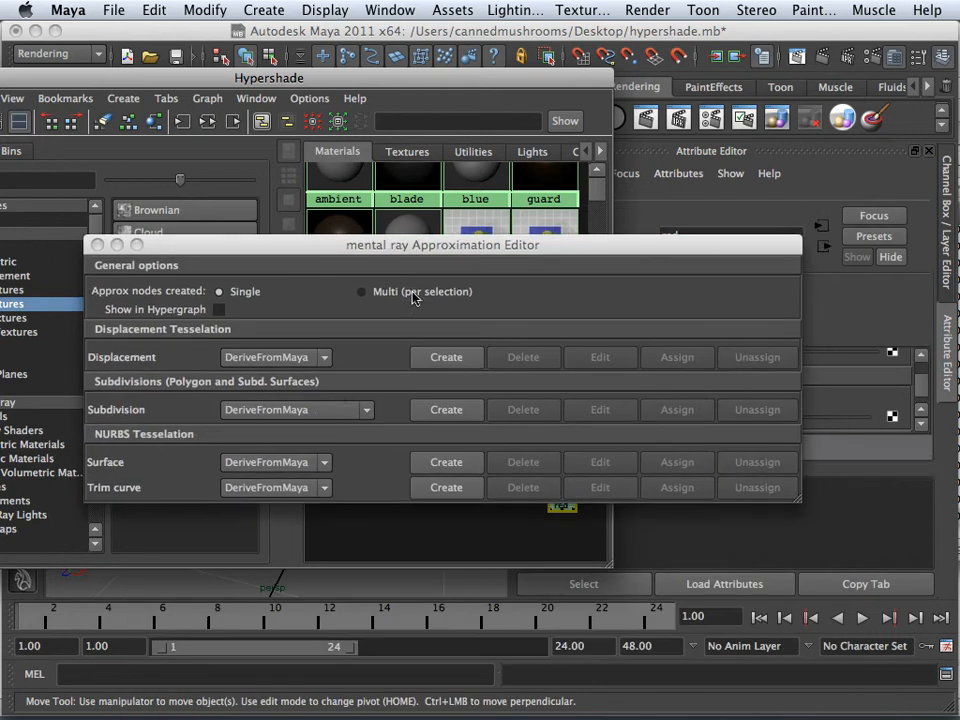
{"action": "left_click_drag", "start_coordinate": [418, 86], "coordinate": [104, 474]}
{"action": "left_click_drag", "start_coordinate": [262, 244], "coordinate": [528, 213]}
{"action": "left_click", "coordinate": [319, 413]}
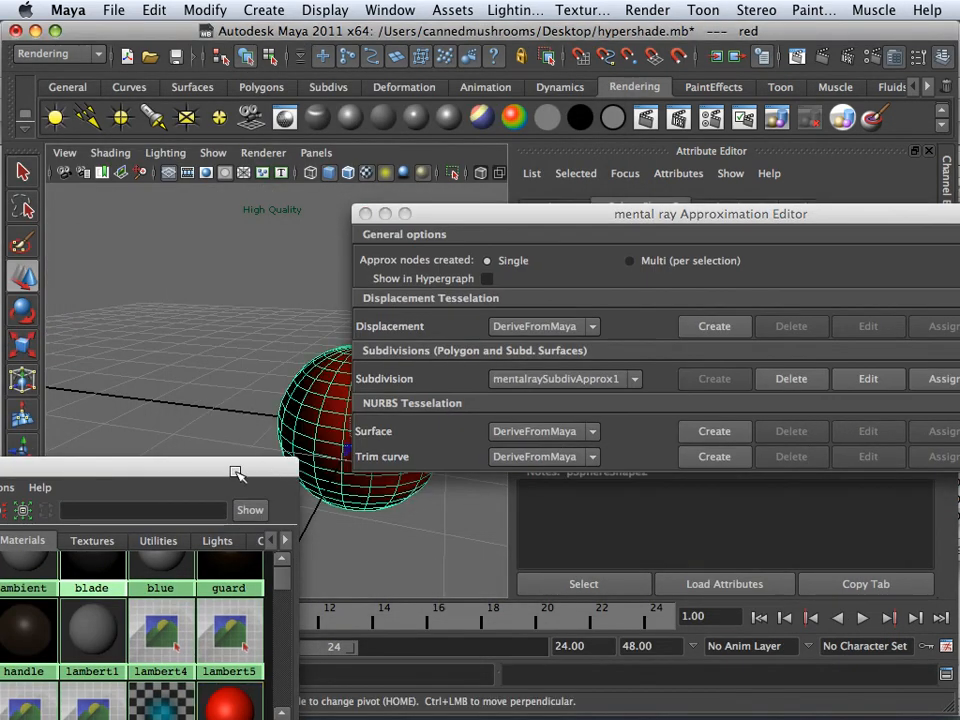
{"action": "left_click_drag", "start_coordinate": [237, 472], "coordinate": [439, 163]}
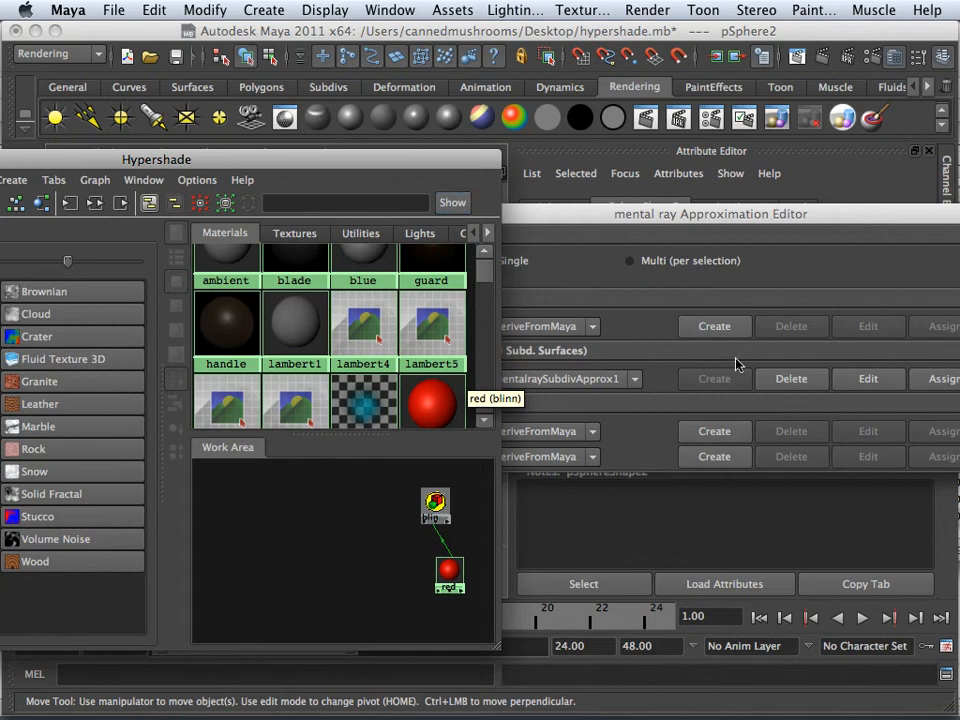
{"action": "left_click", "coordinate": [791, 378]}
{"action": "left_click", "coordinate": [791, 378]}
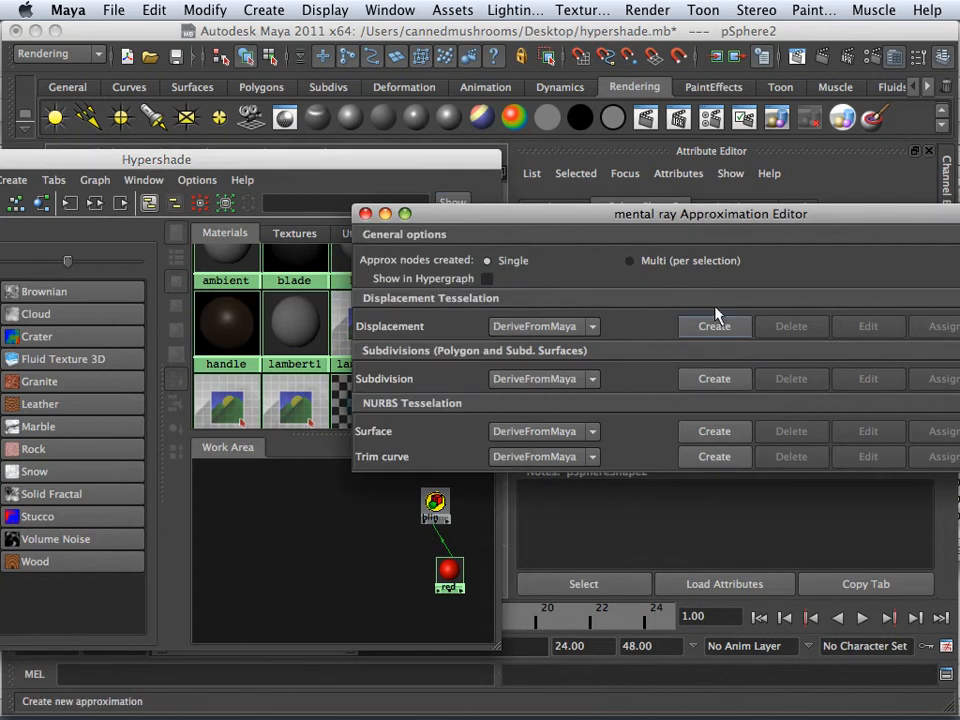
{"action": "left_click", "coordinate": [365, 213]}
Step: Create a Crater 3D texture in Hypershade and separate its node from the placement node in the work area
{"action": "left_click_drag", "start_coordinate": [324, 165], "coordinate": [560, 82]}
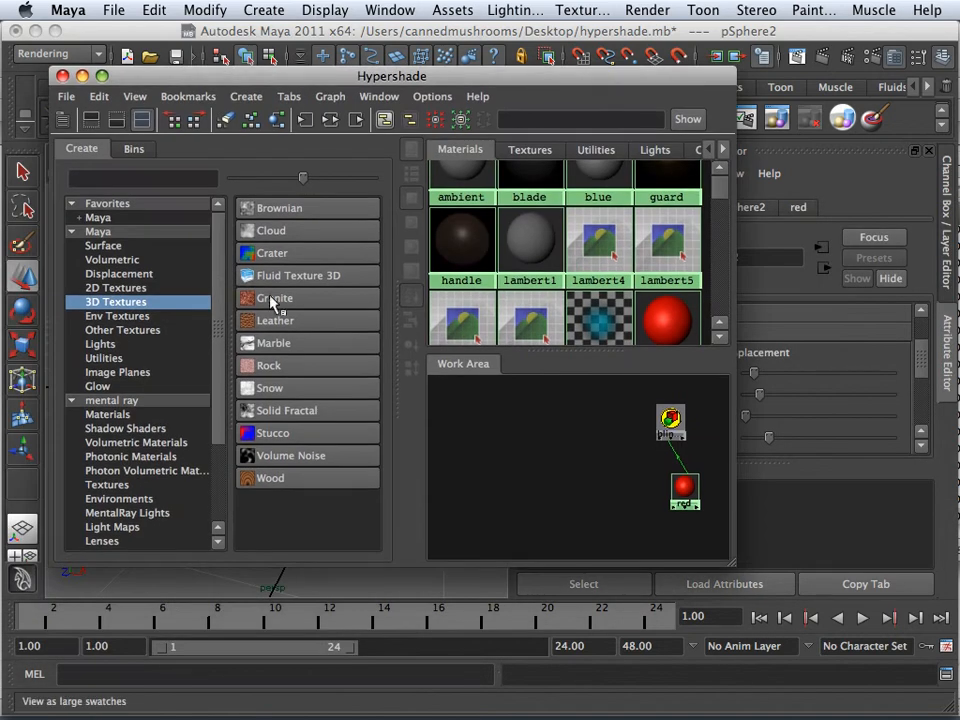
{"action": "left_click", "coordinate": [250, 253]}
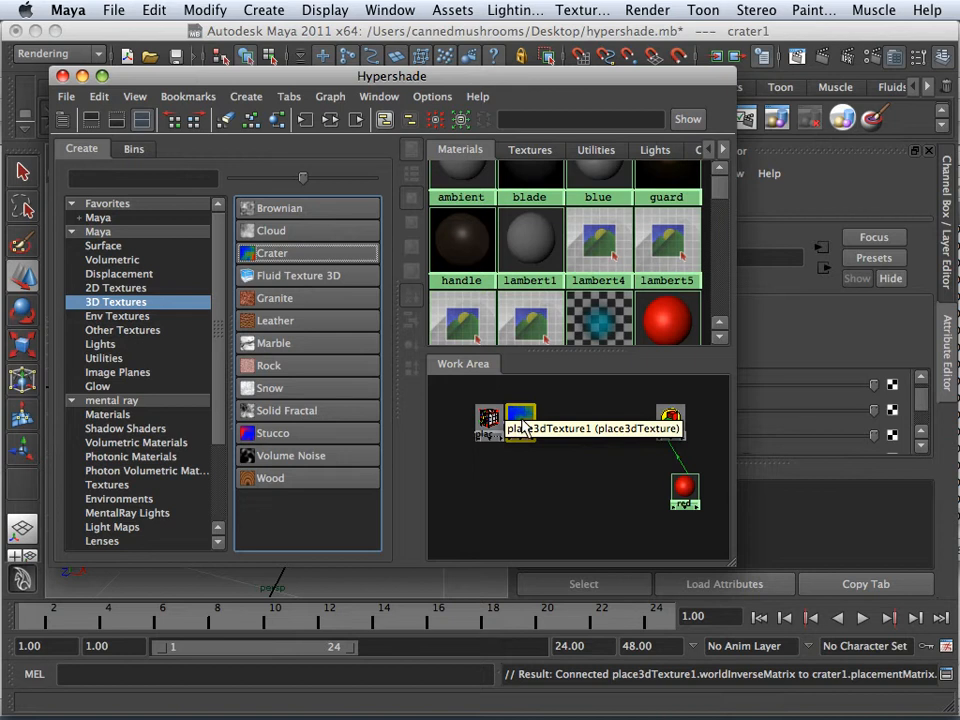
{"action": "left_click_drag", "start_coordinate": [522, 421], "coordinate": [582, 439]}
Step: Set the crater texture's Channel 1 to medium grey, Channel 2 to a darker grey (0.341) and Channel 3 to dark grey
{"action": "left_click_drag", "start_coordinate": [540, 80], "coordinate": [301, 98]}
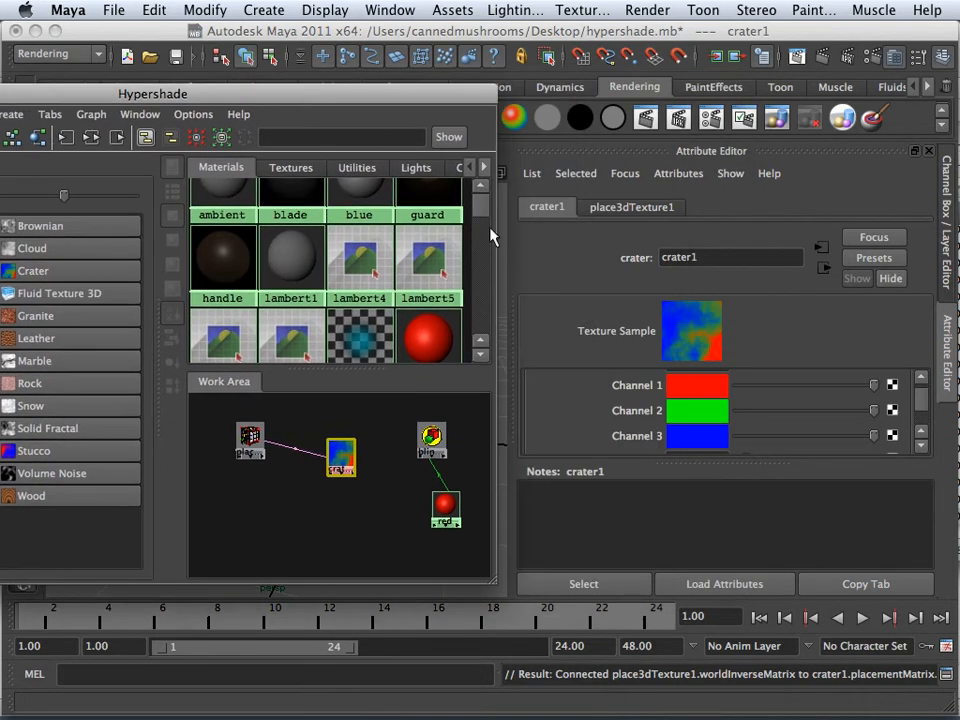
{"action": "left_click", "coordinate": [692, 390]}
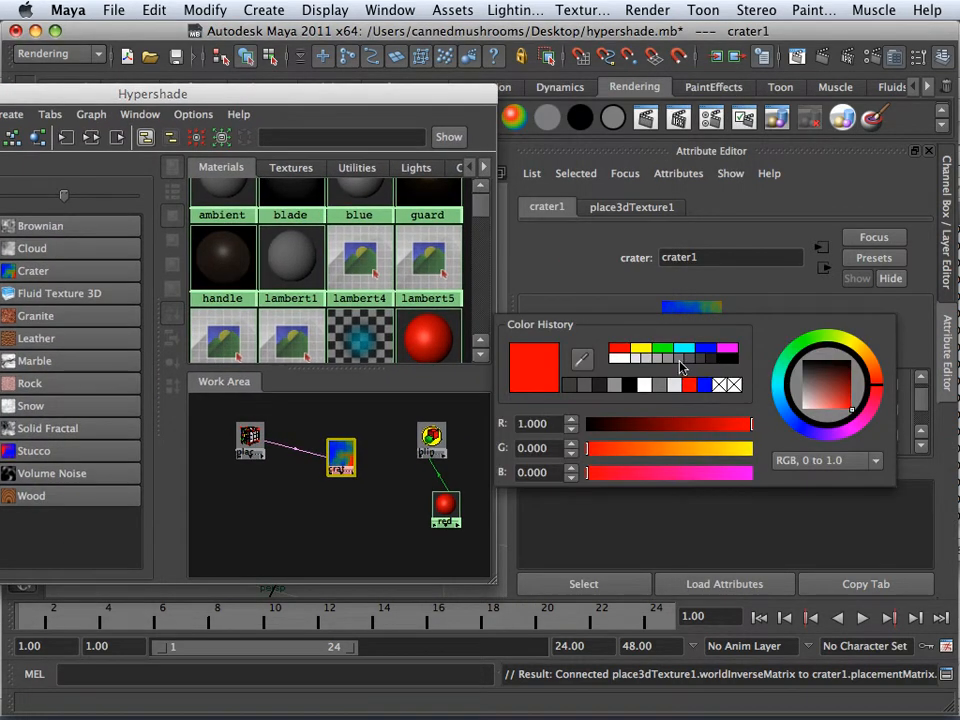
{"action": "left_click", "coordinate": [679, 360]}
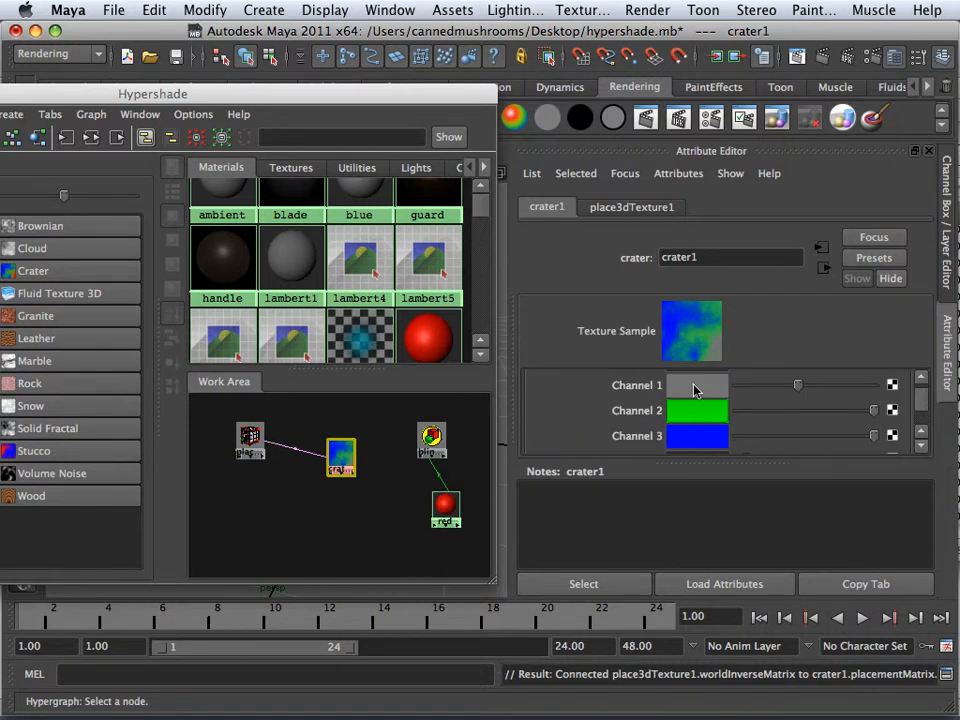
{"action": "left_click", "coordinate": [695, 390]}
{"action": "left_click", "coordinate": [694, 352]}
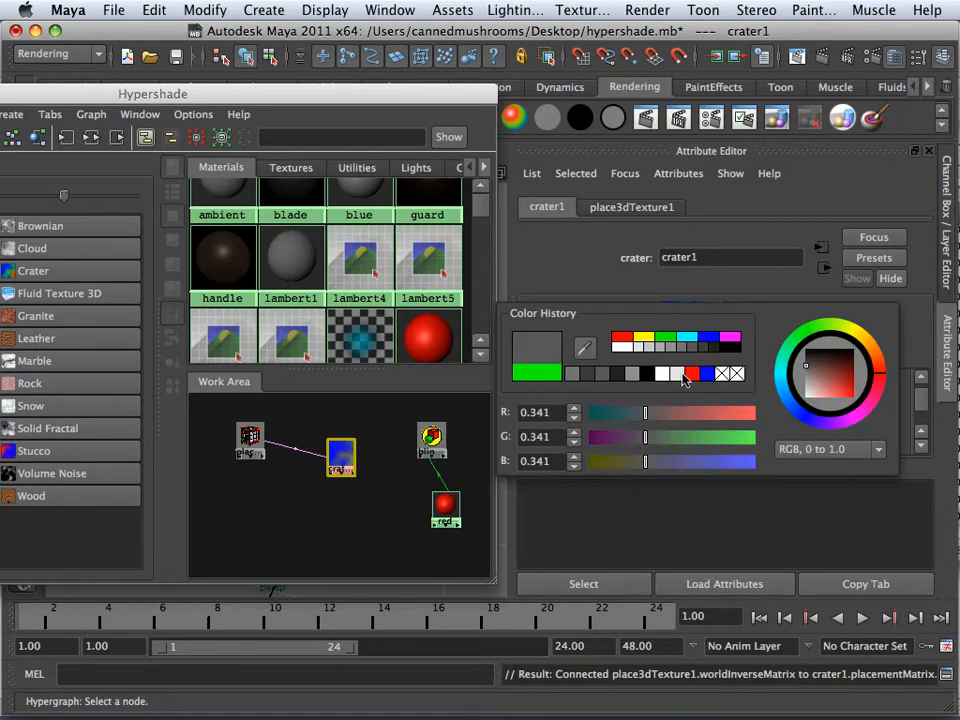
{"action": "left_click", "coordinate": [448, 508]}
{"action": "left_click", "coordinate": [448, 508]}
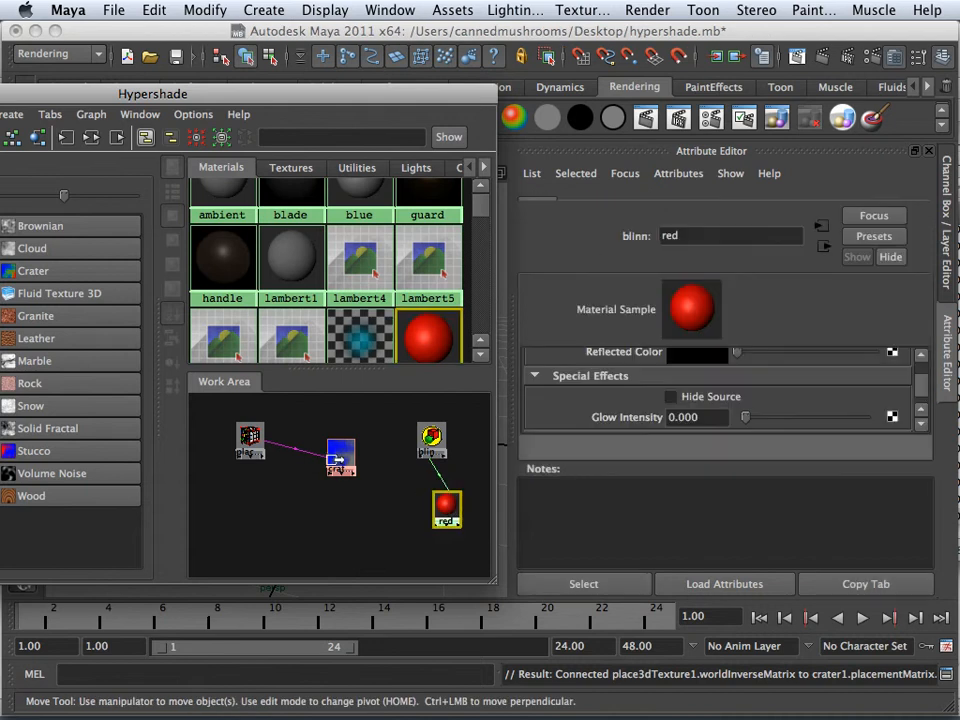
{"action": "left_click", "coordinate": [341, 456]}
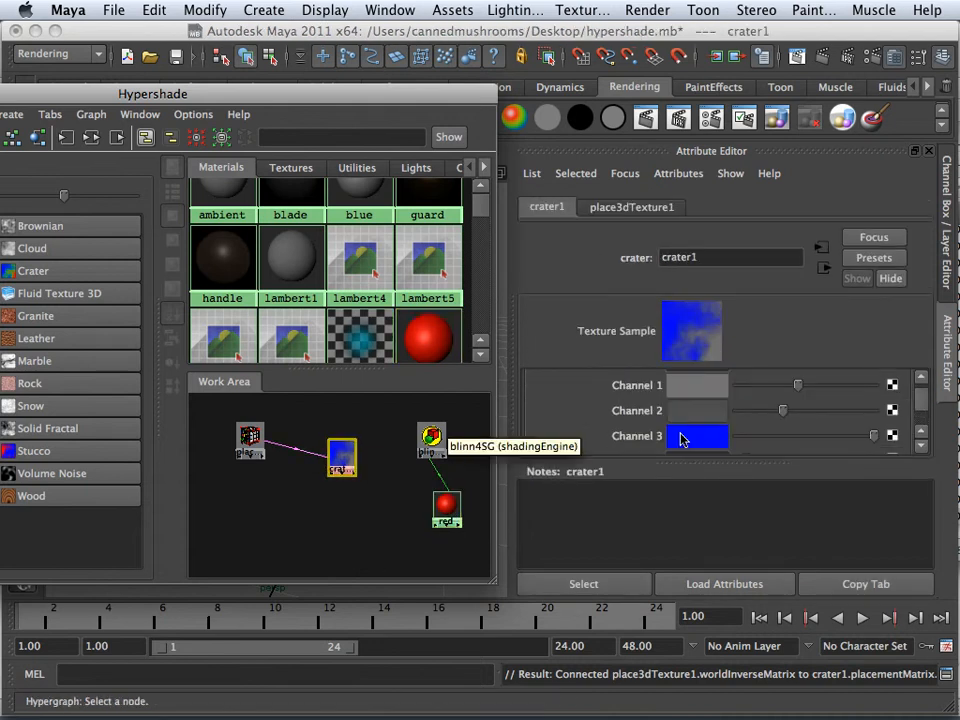
{"action": "left_click", "coordinate": [680, 437]}
{"action": "left_click", "coordinate": [602, 424]}
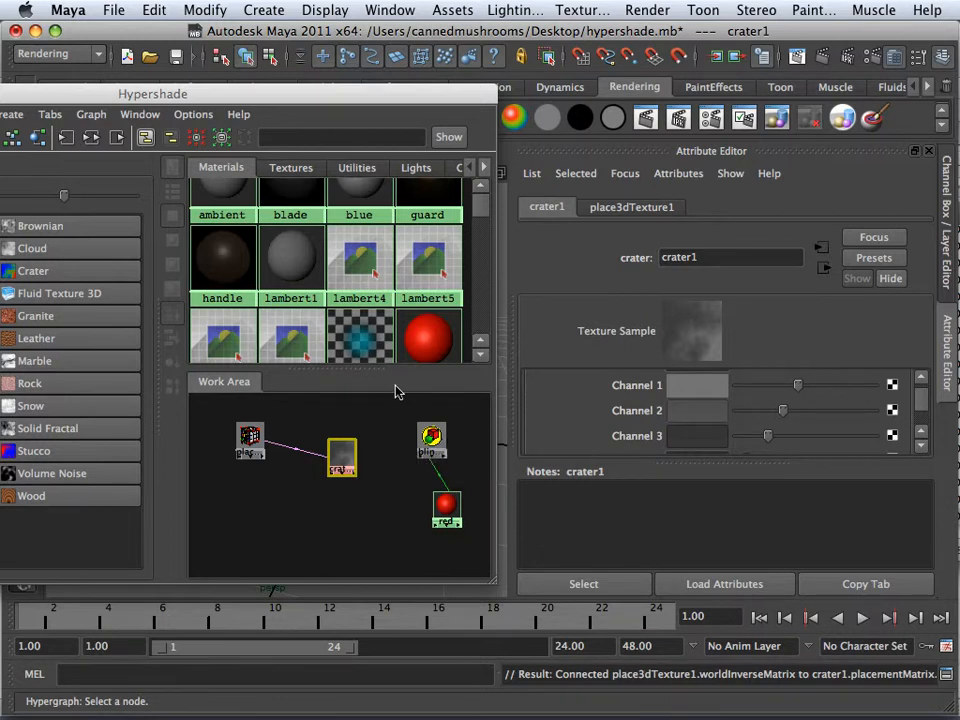
Step: Connect the crater texture to the red material as a bump map and uncover the sphere in the viewport
{"action": "middle_click_drag", "start_coordinate": [344, 478], "coordinate": [447, 508]}
{"action": "left_click", "coordinate": [486, 453]}
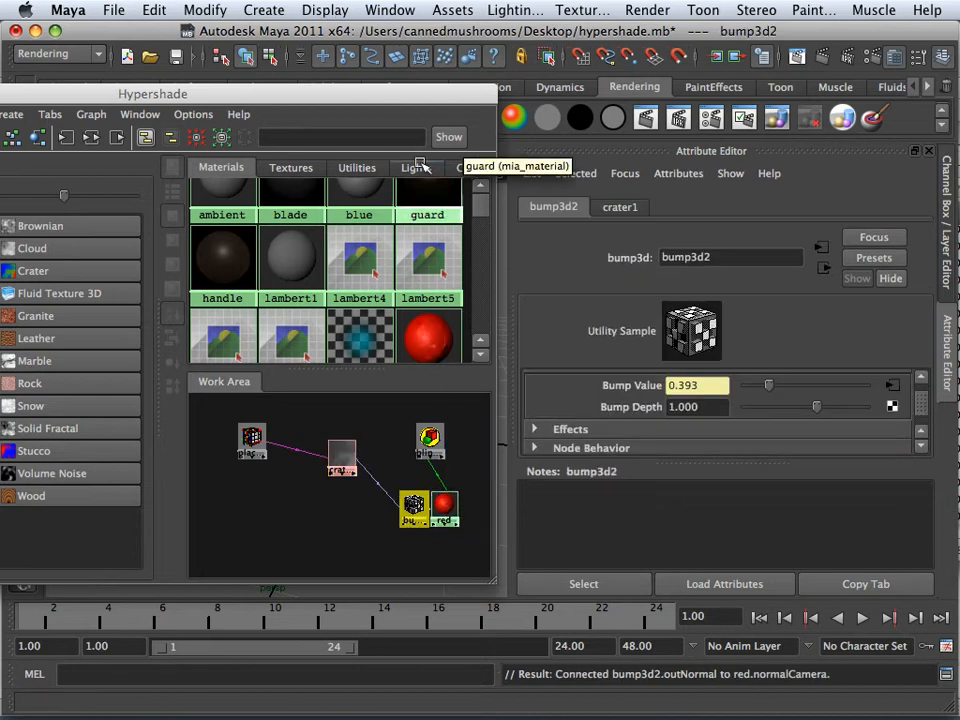
{"action": "left_click_drag", "start_coordinate": [406, 97], "coordinate": [246, 98]}
Step: Raise the crater texture's frequency to about 5.7
{"action": "left_click", "coordinate": [178, 455]}
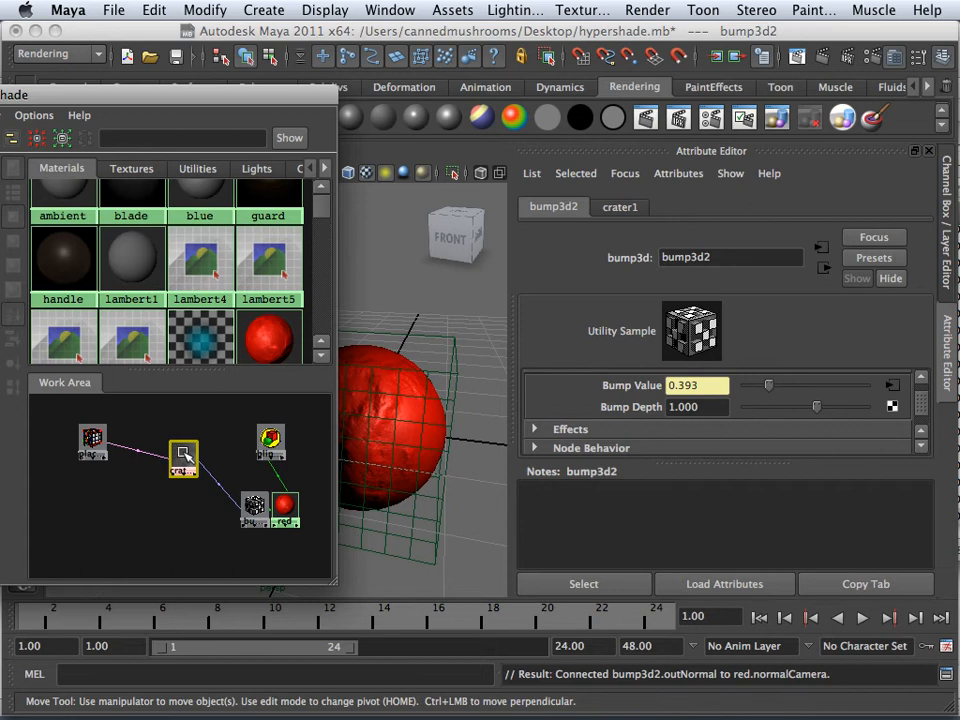
{"action": "scroll", "coordinate": [369, 437], "scroll_direction": "up", "scroll_amount": 2}
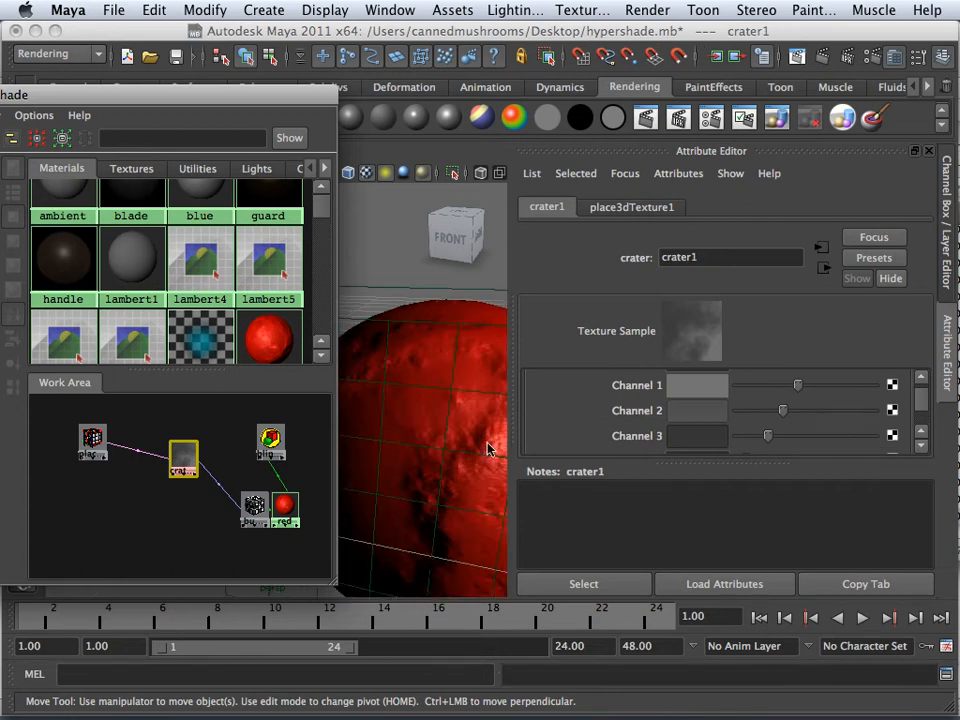
{"action": "scroll", "coordinate": [696, 422], "scroll_direction": "down", "scroll_amount": 2}
{"action": "scroll", "coordinate": [730, 429], "scroll_direction": "down", "scroll_amount": 2}
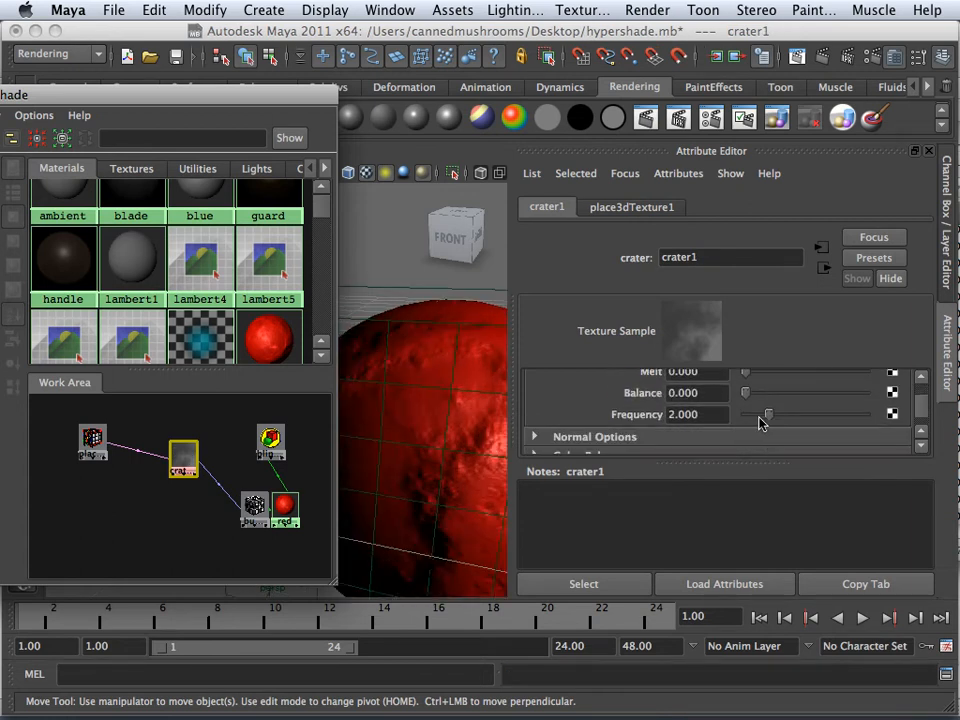
{"action": "left_click_drag", "start_coordinate": [778, 422], "coordinate": [813, 427]}
Step: Render the perspective view with mental ray to examine the crater bump effect on the sphere, then close the render
{"action": "scroll", "coordinate": [443, 418], "scroll_direction": "down", "scroll_amount": 3}
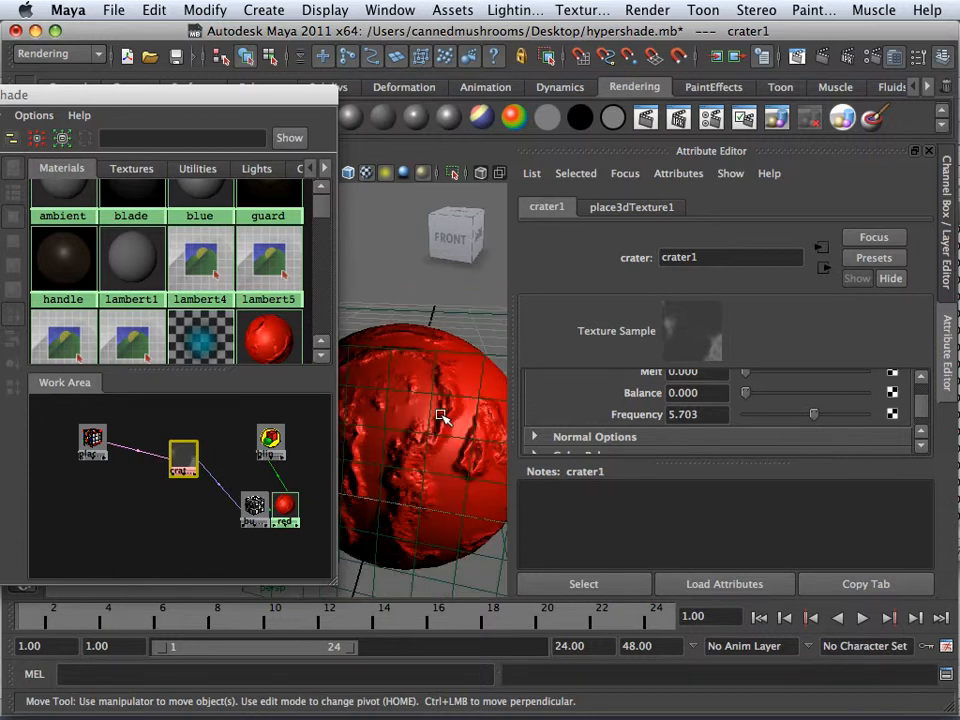
{"action": "scroll", "coordinate": [438, 413], "scroll_direction": "down", "scroll_amount": 1}
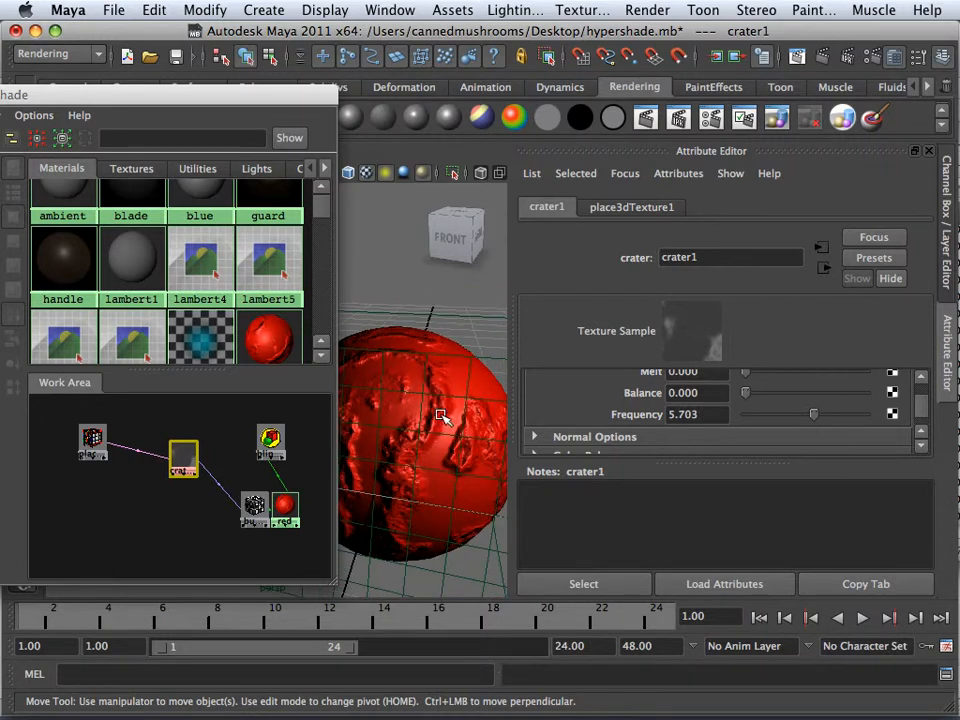
{"action": "left_click_drag", "start_coordinate": [415, 403], "coordinate": [413, 328], "text": "alt"}
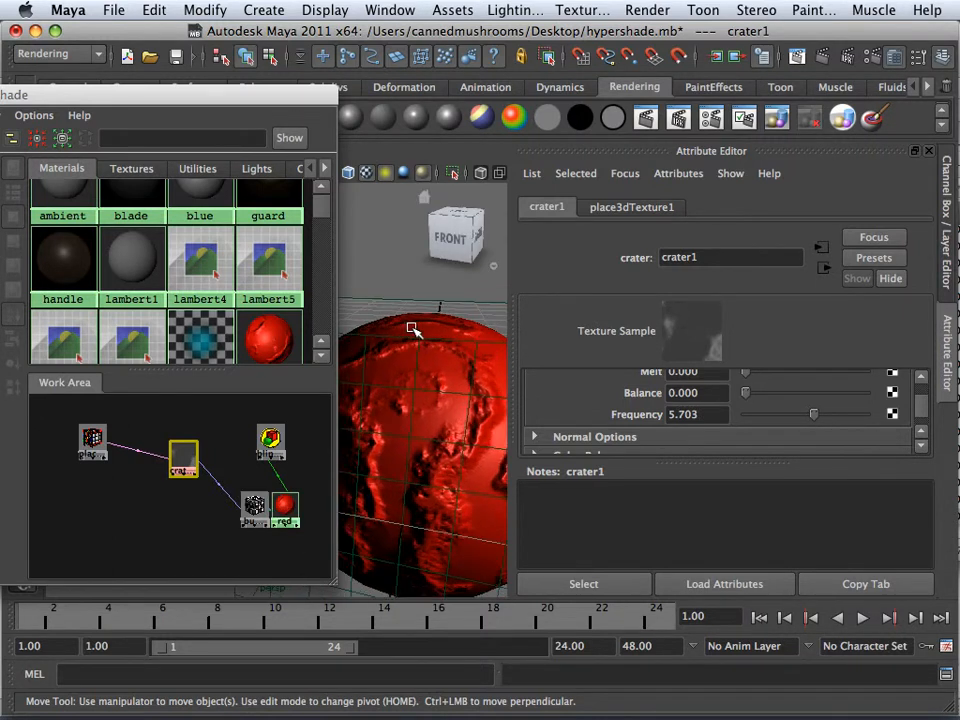
{"action": "left_click", "coordinate": [646, 117]}
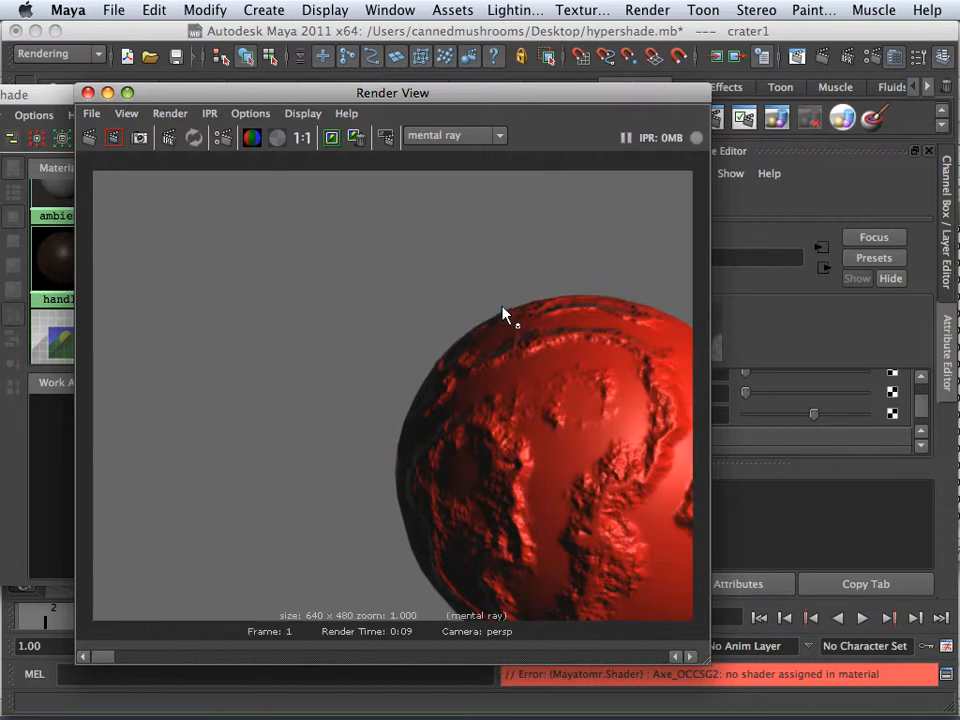
{"action": "left_click", "coordinate": [87, 94]}
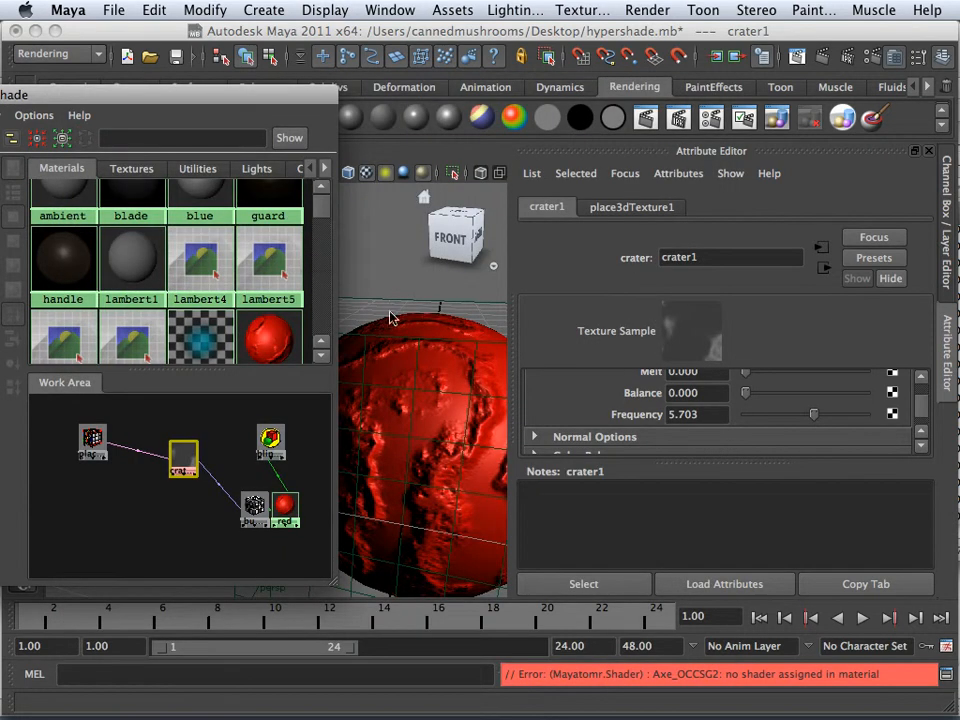
Step: Delete the bump node and reconnect the crater texture as both the red material's bump map and its shading group's displacement
{"action": "left_click", "coordinate": [255, 512]}
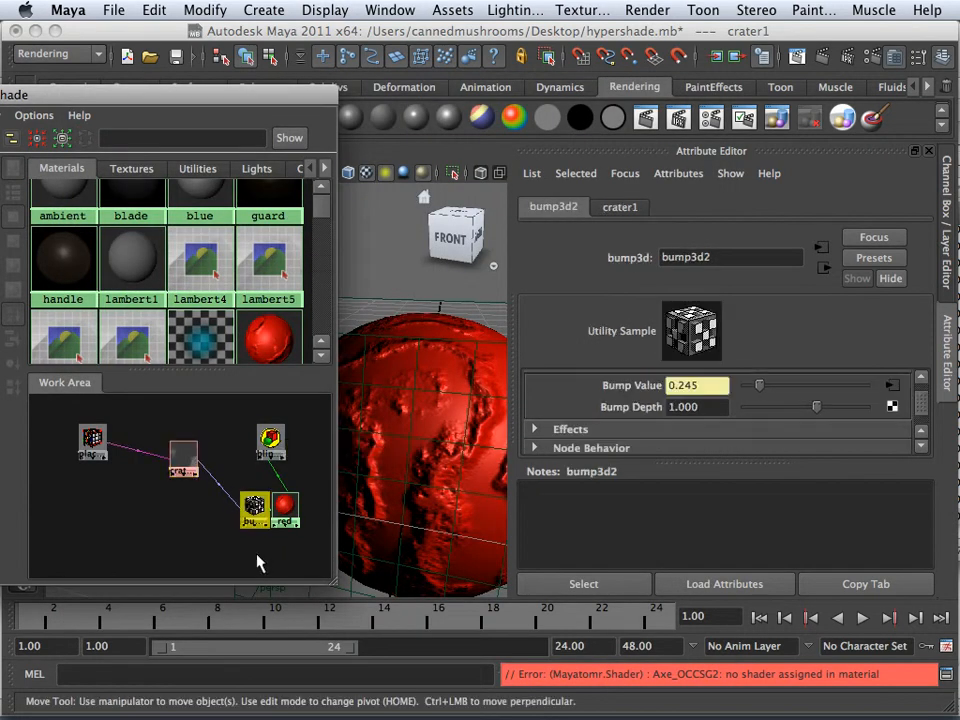
{"action": "key", "text": "Delete"}
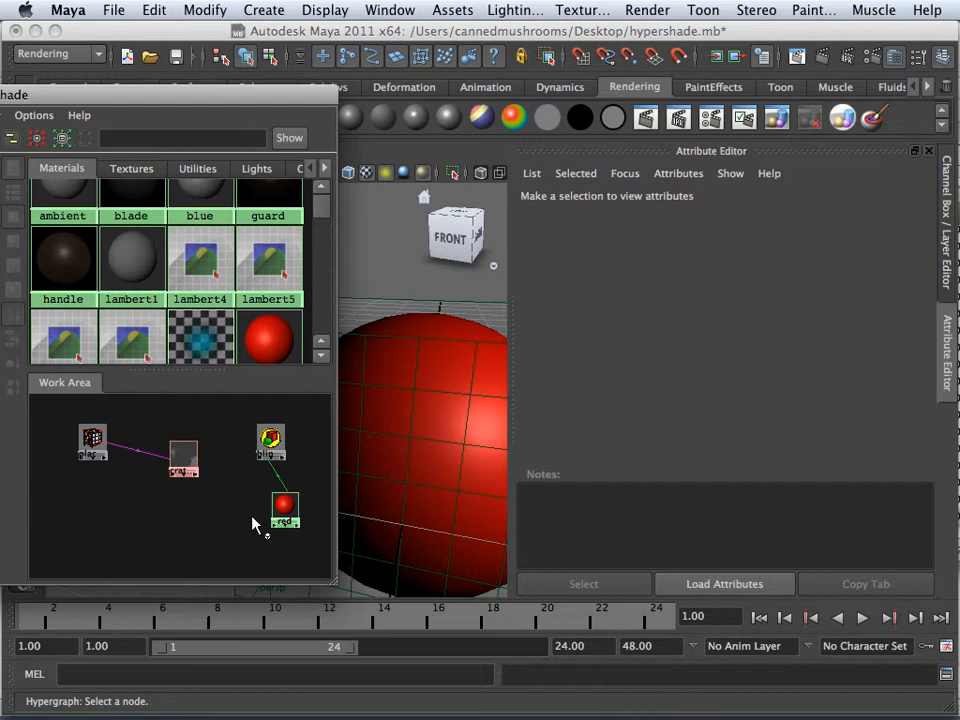
{"action": "middle_click_drag", "start_coordinate": [182, 452], "coordinate": [283, 513]}
{"action": "left_click", "coordinate": [320, 477]}
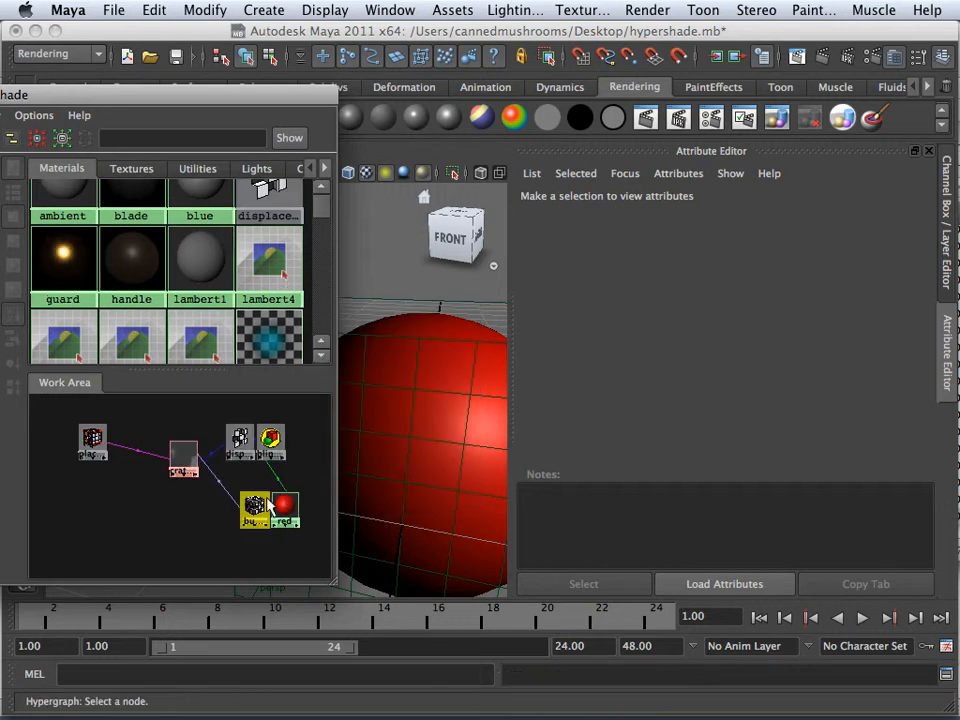
Step: Spread out the bump, crater and 3D placement nodes in the work area so their connections are easy to follow
{"action": "left_click", "coordinate": [268, 505]}
{"action": "left_click_drag", "start_coordinate": [253, 508], "coordinate": [210, 524]}
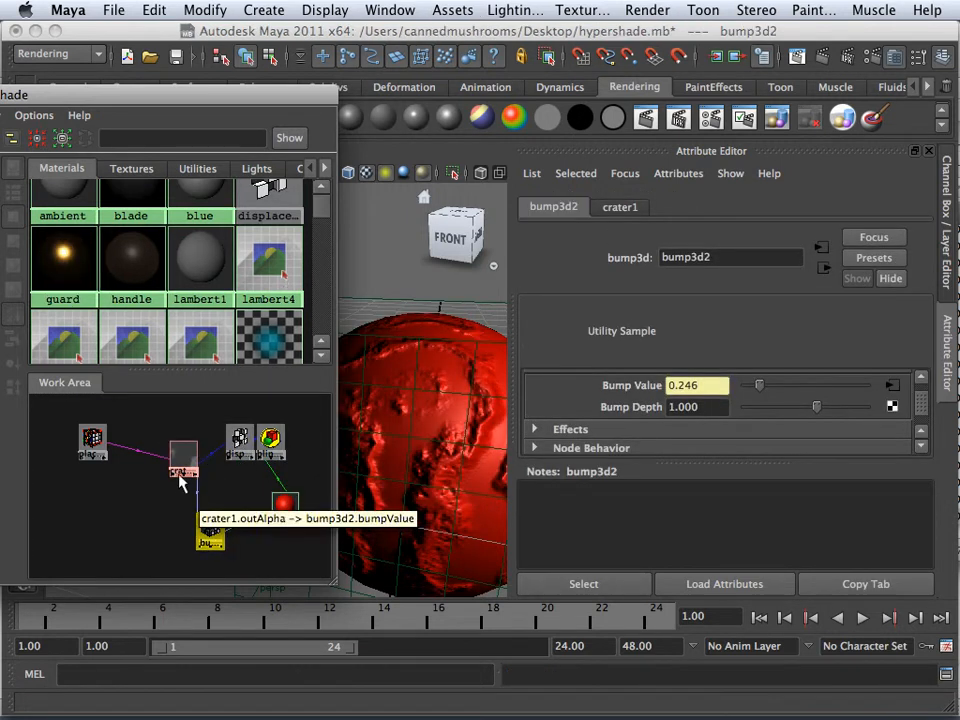
{"action": "left_click_drag", "start_coordinate": [182, 466], "coordinate": [142, 489]}
{"action": "left_click", "coordinate": [90, 440]}
{"action": "left_click_drag", "start_coordinate": [90, 440], "coordinate": [82, 490]}
Step: Review the mental ray quality settings, then render the sphere to examine the combined bump and displacement
{"action": "left_click", "coordinate": [712, 119]}
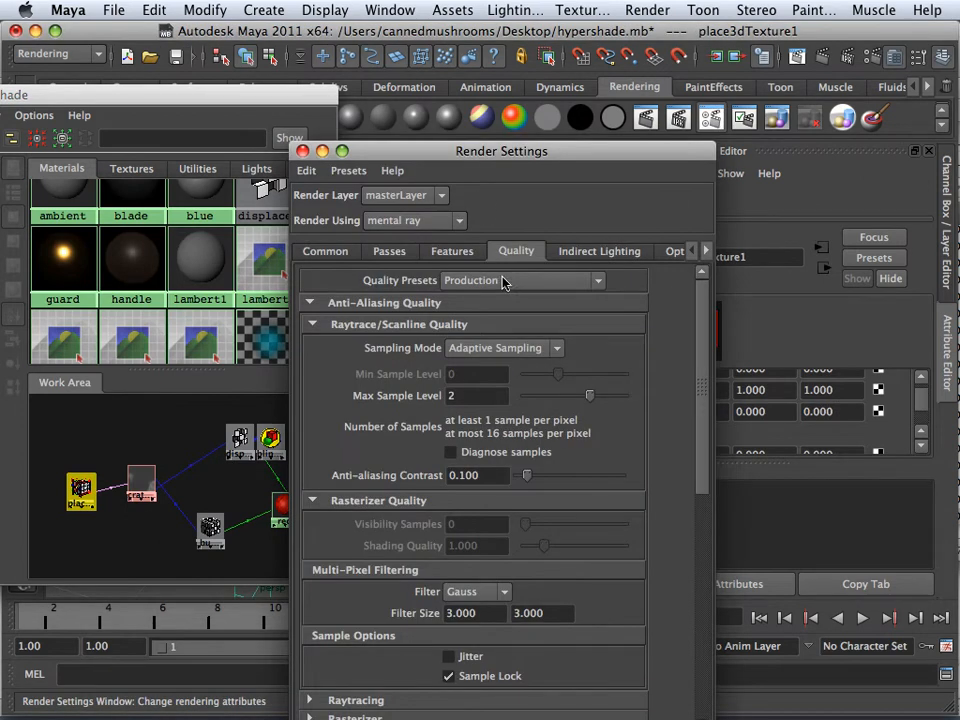
{"action": "left_click", "coordinate": [302, 151]}
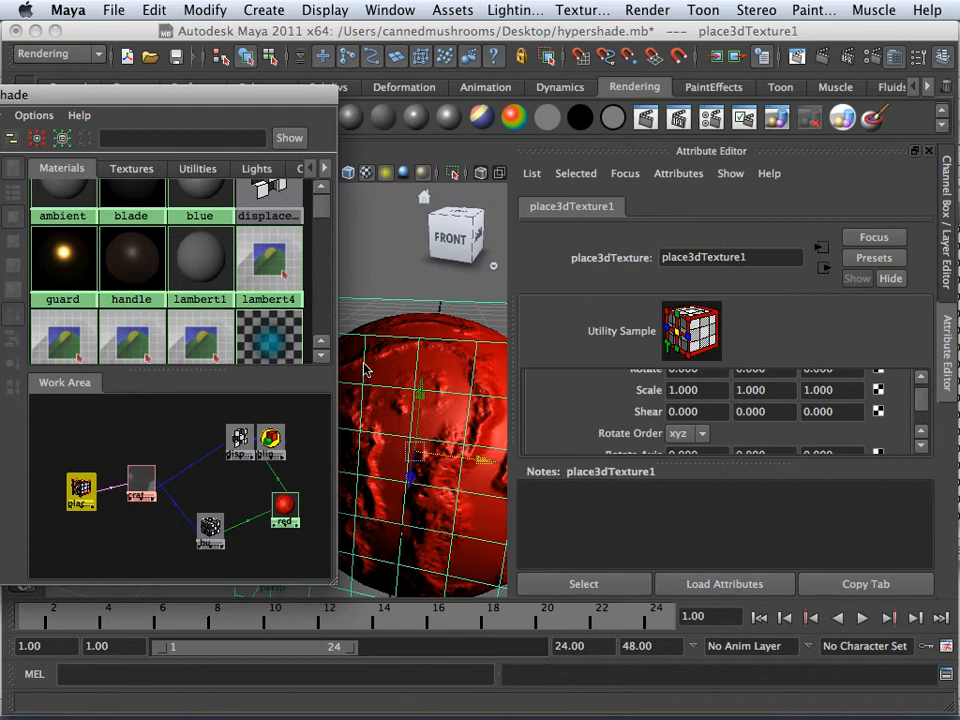
{"action": "left_click", "coordinate": [646, 120]}
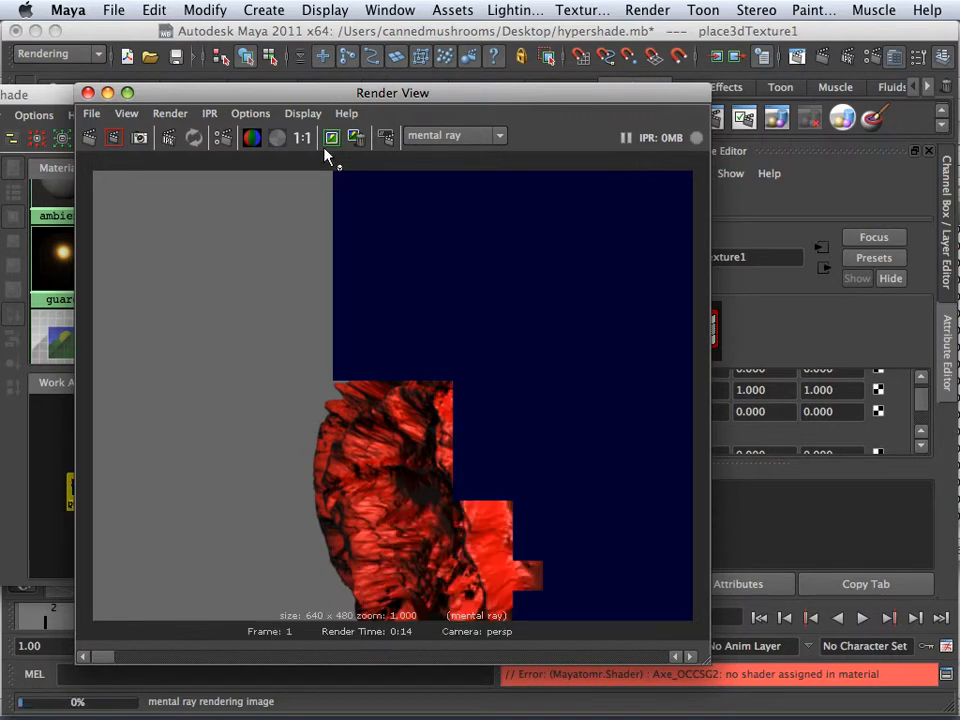
{"action": "left_click", "coordinate": [87, 92]}
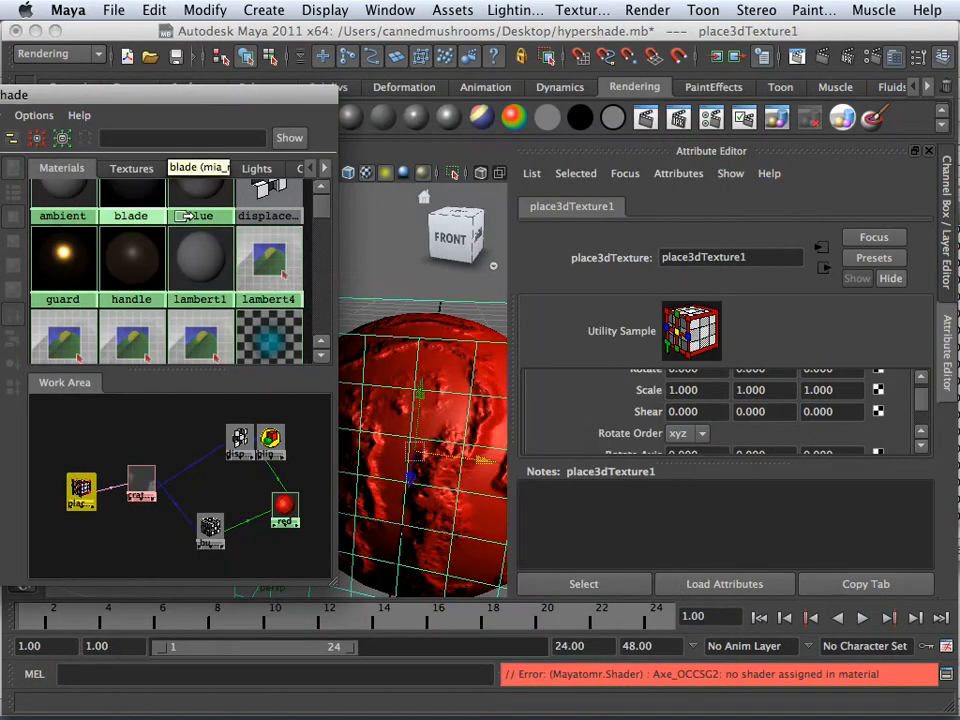
Step: Select the sphere and review its transform, shape and Poly Sphere History attributes, including the Displacement Map and subdivision settings
{"action": "left_click", "coordinate": [428, 318]}
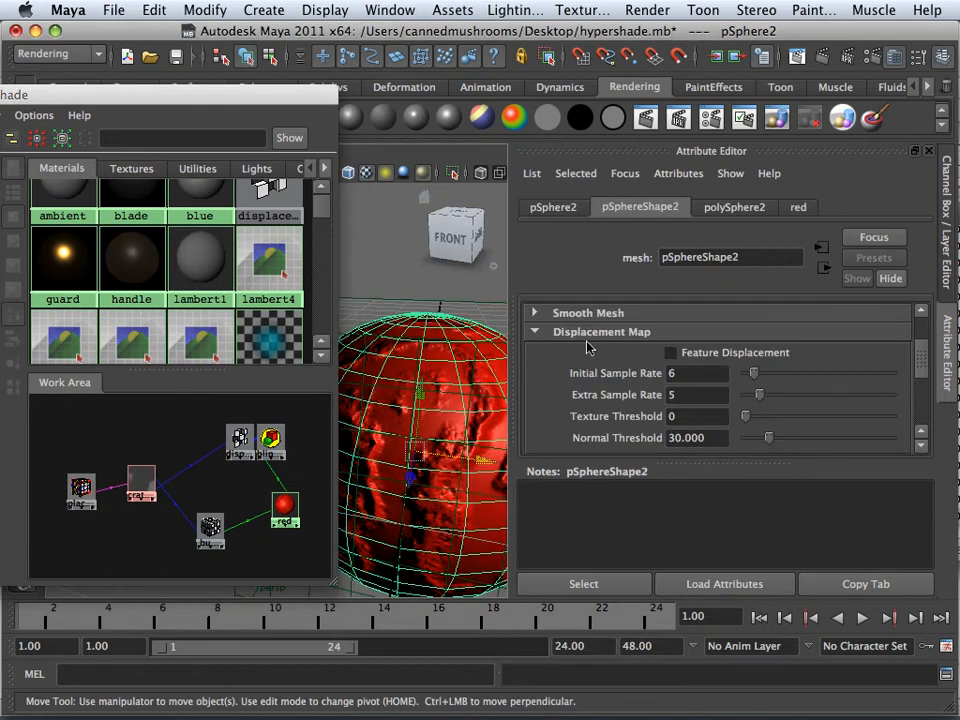
{"action": "left_click", "coordinate": [557, 211]}
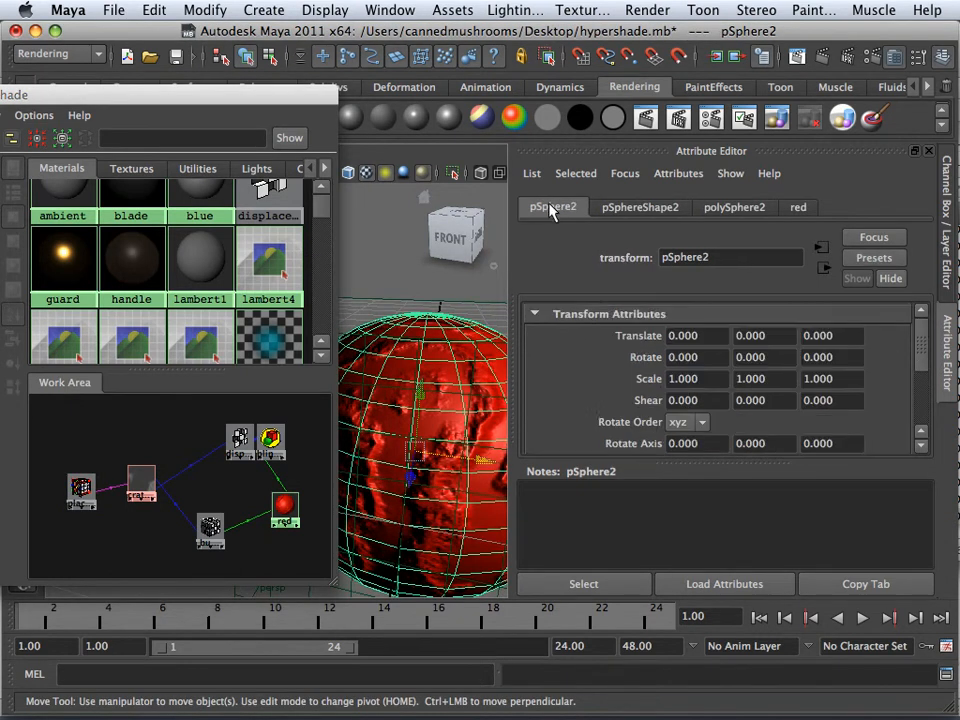
{"action": "scroll", "coordinate": [645, 370], "scroll_direction": "down", "scroll_amount": 5}
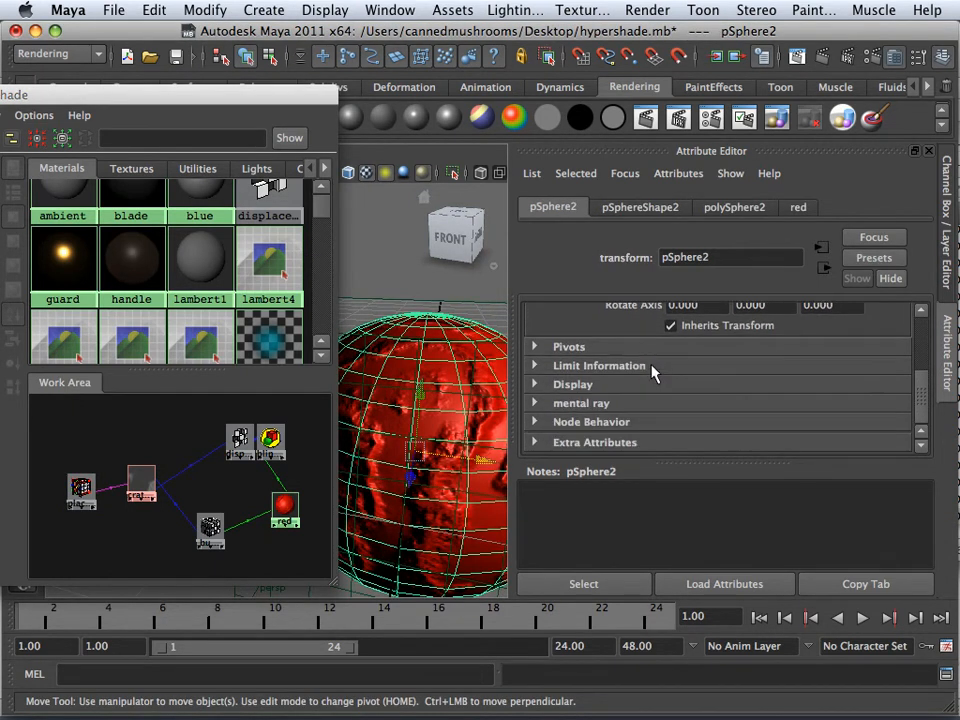
{"action": "left_click", "coordinate": [640, 207]}
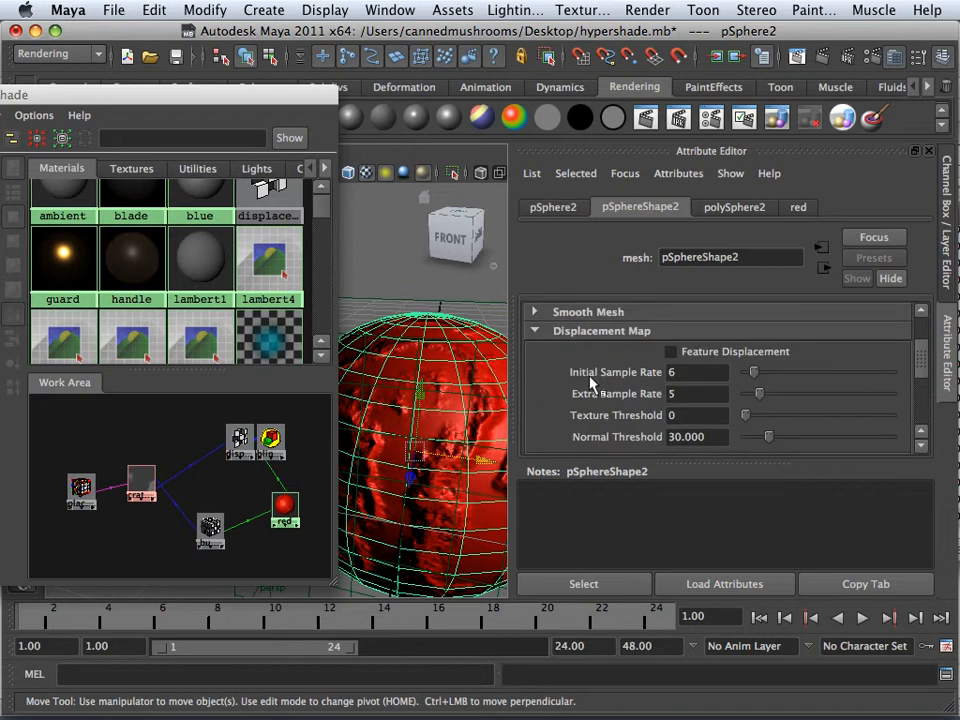
{"action": "scroll", "coordinate": [585, 370], "scroll_direction": "down", "scroll_amount": 3}
{"action": "scroll", "coordinate": [590, 380], "scroll_direction": "down", "scroll_amount": 3}
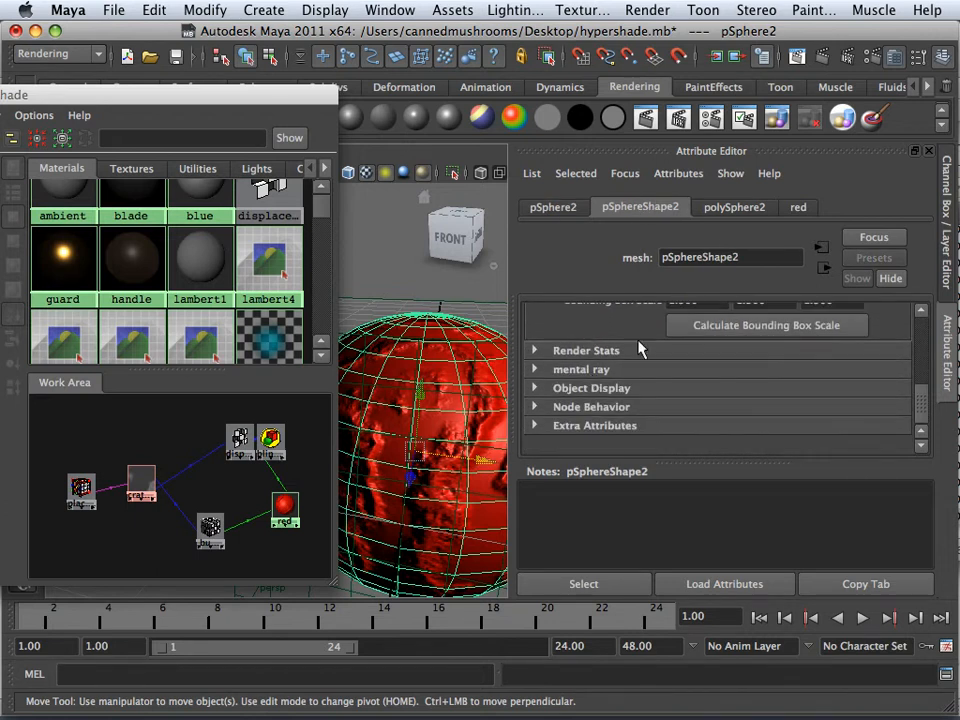
{"action": "left_click", "coordinate": [734, 207]}
{"action": "scroll", "coordinate": [583, 390], "scroll_direction": "down", "scroll_amount": 3}
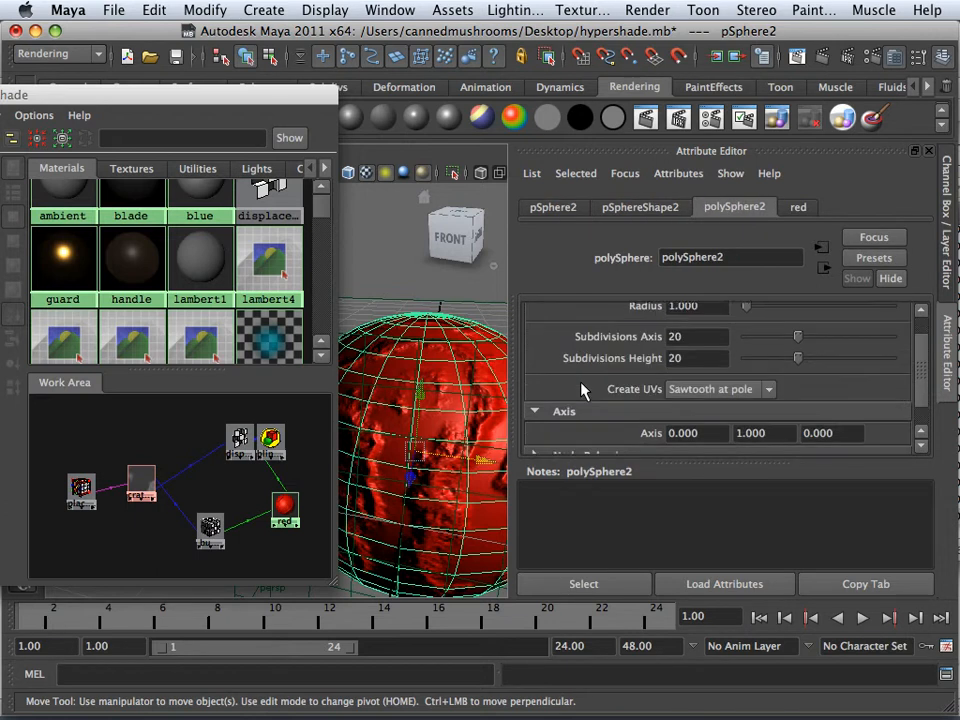
{"action": "scroll", "coordinate": [583, 390], "scroll_direction": "up", "scroll_amount": 3}
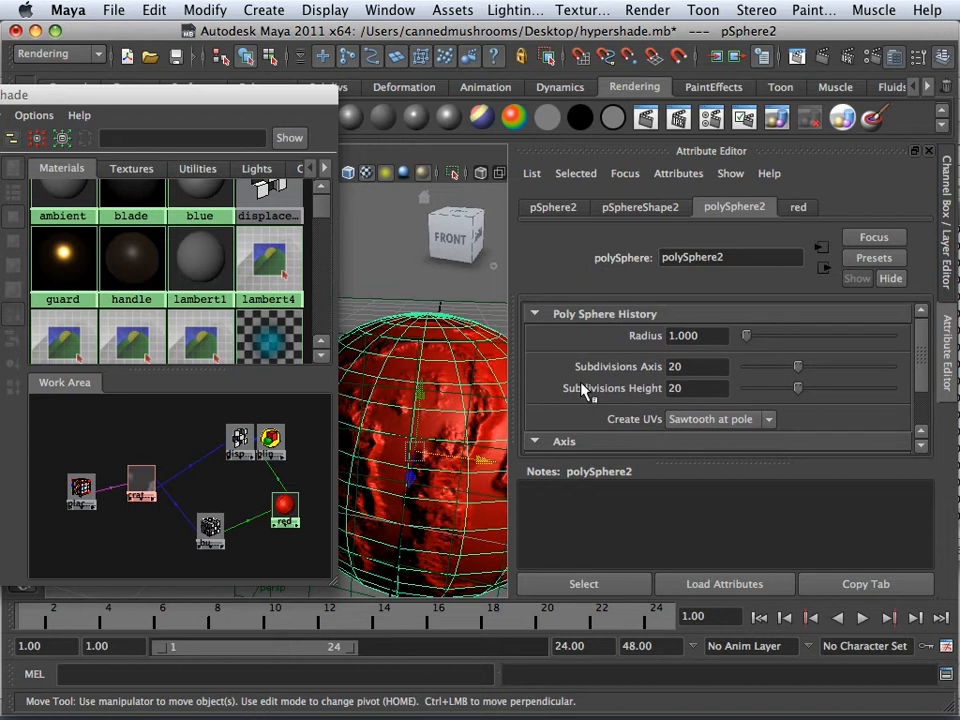
Step: Create a mental ray subdivision approximation for the selected sphere in the Approximation Editor
{"action": "left_click", "coordinate": [390, 10]}
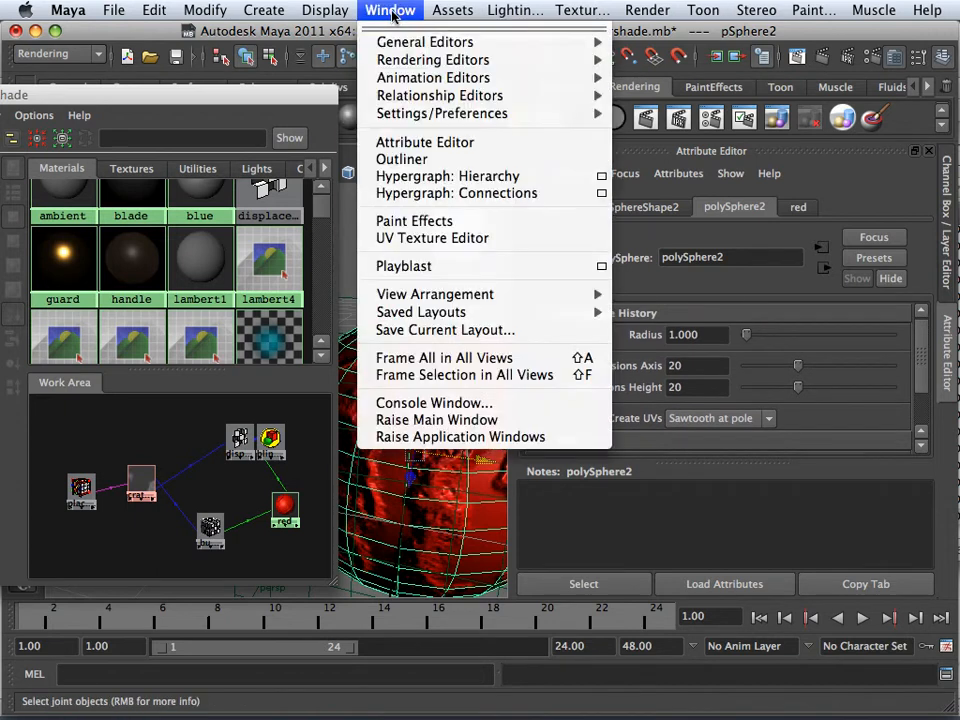
{"action": "mouse_move", "coordinate": [530, 60]}
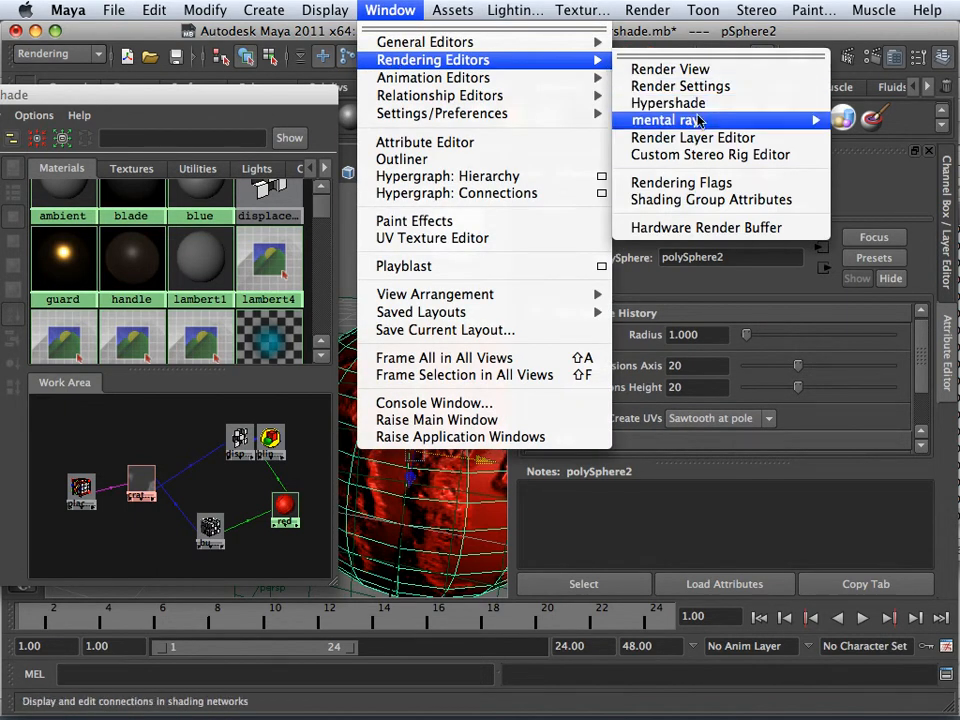
{"action": "mouse_move", "coordinate": [707, 120]}
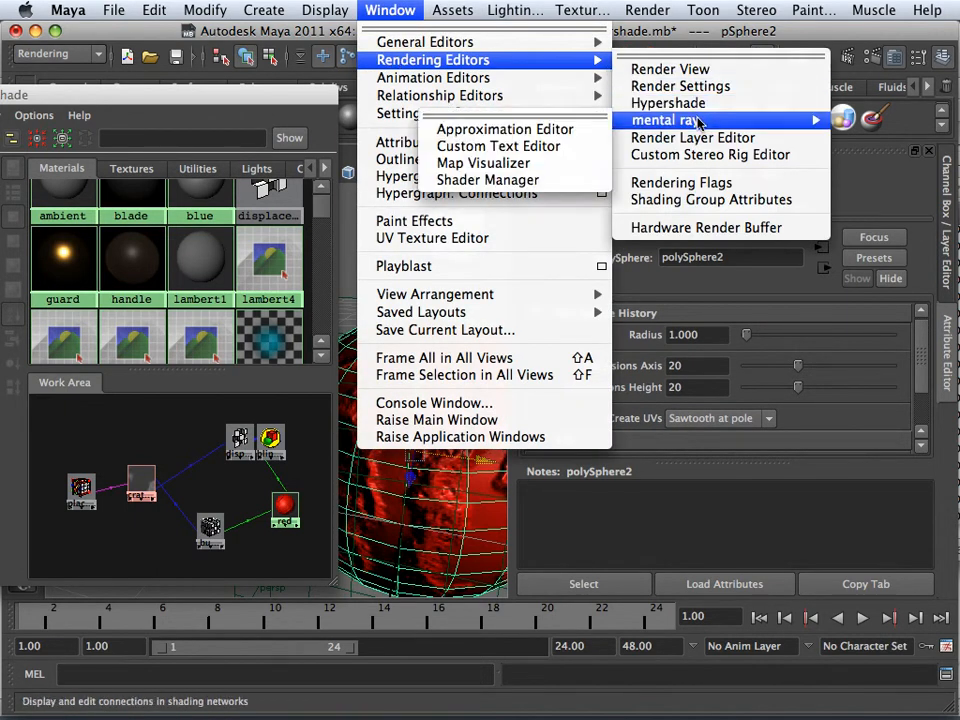
{"action": "left_click", "coordinate": [510, 131]}
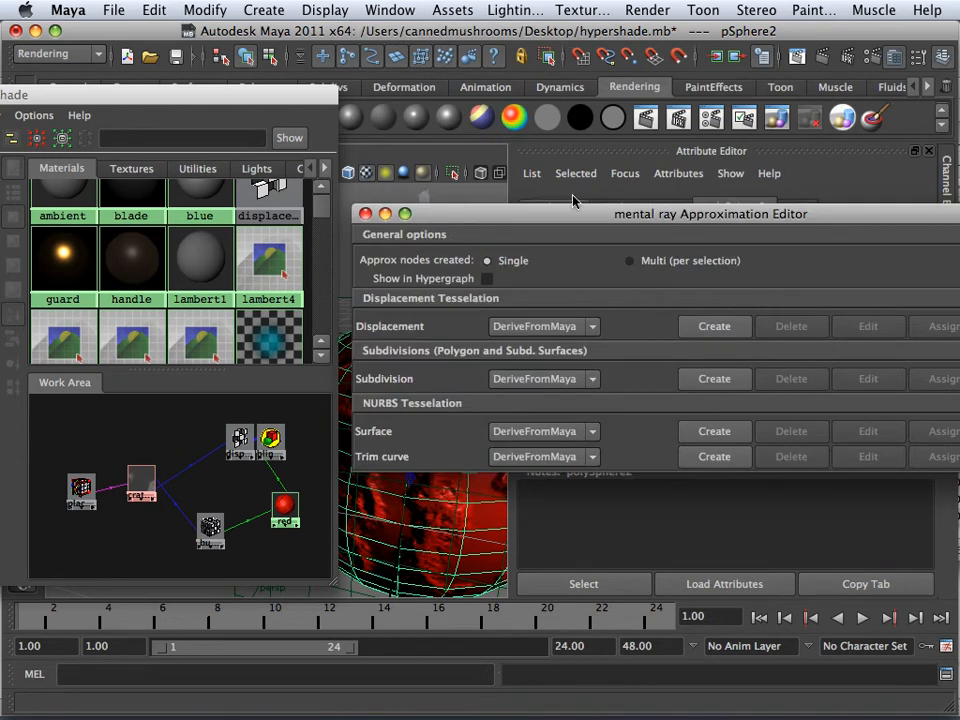
{"action": "left_click_drag", "start_coordinate": [572, 214], "coordinate": [450, 157]}
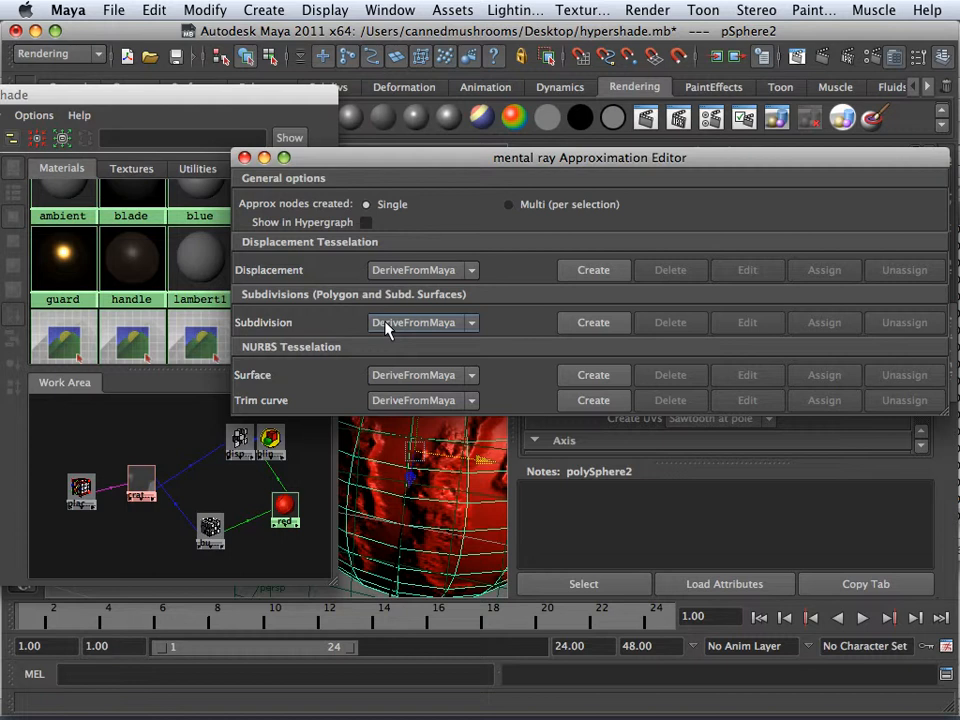
{"action": "left_click", "coordinate": [593, 322]}
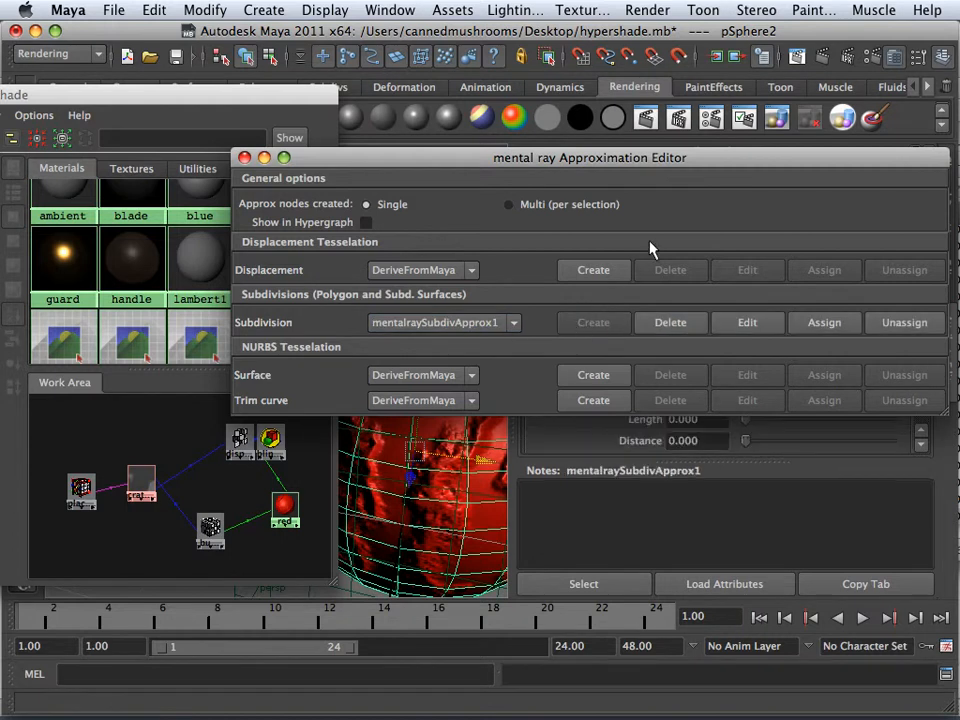
{"action": "left_click_drag", "start_coordinate": [683, 160], "coordinate": [6, 453]}
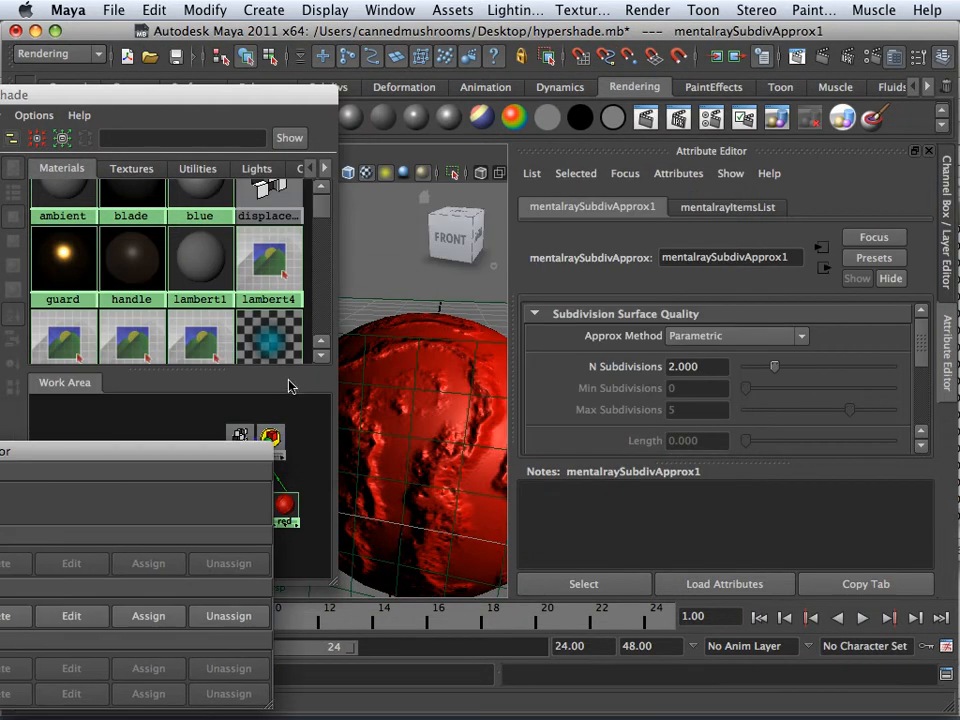
Step: Set the sphere's subdivision approximation to the Spatial method with Min Subdivisions 6, Max Subdivisions 7 and Length 0.01
{"action": "left_click", "coordinate": [410, 326]}
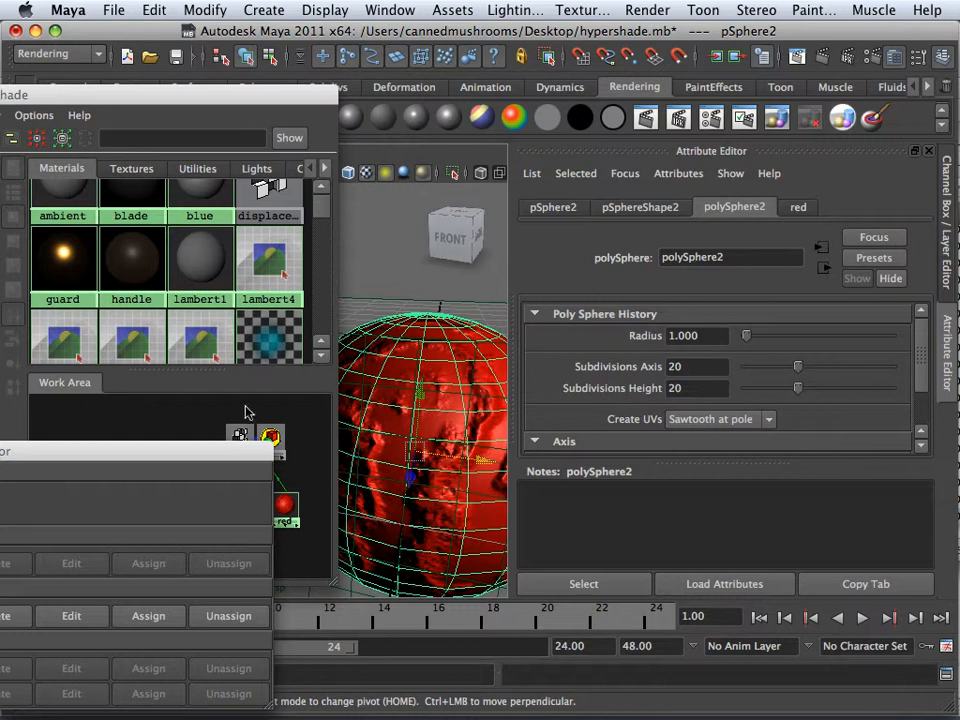
{"action": "left_click_drag", "start_coordinate": [199, 452], "coordinate": [364, 158]}
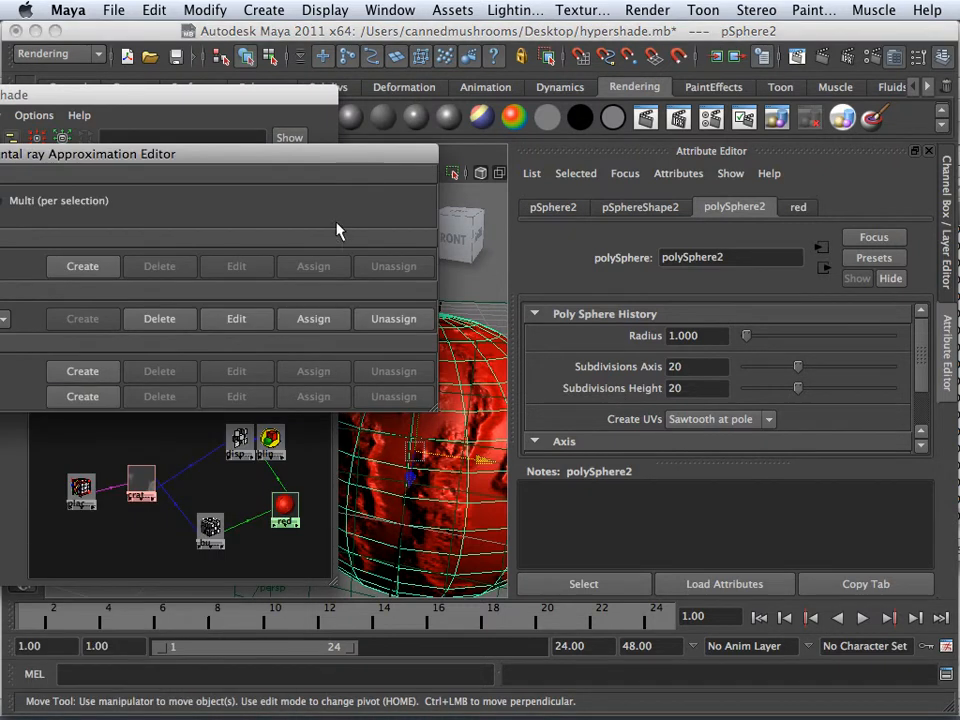
{"action": "left_click", "coordinate": [238, 319]}
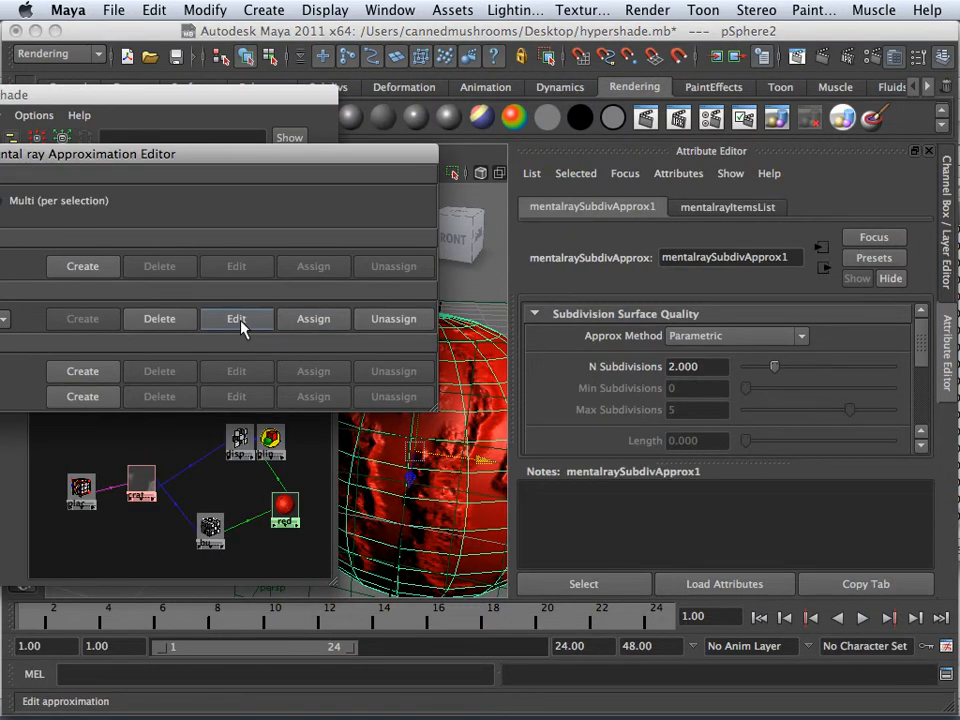
{"action": "left_click", "coordinate": [700, 337]}
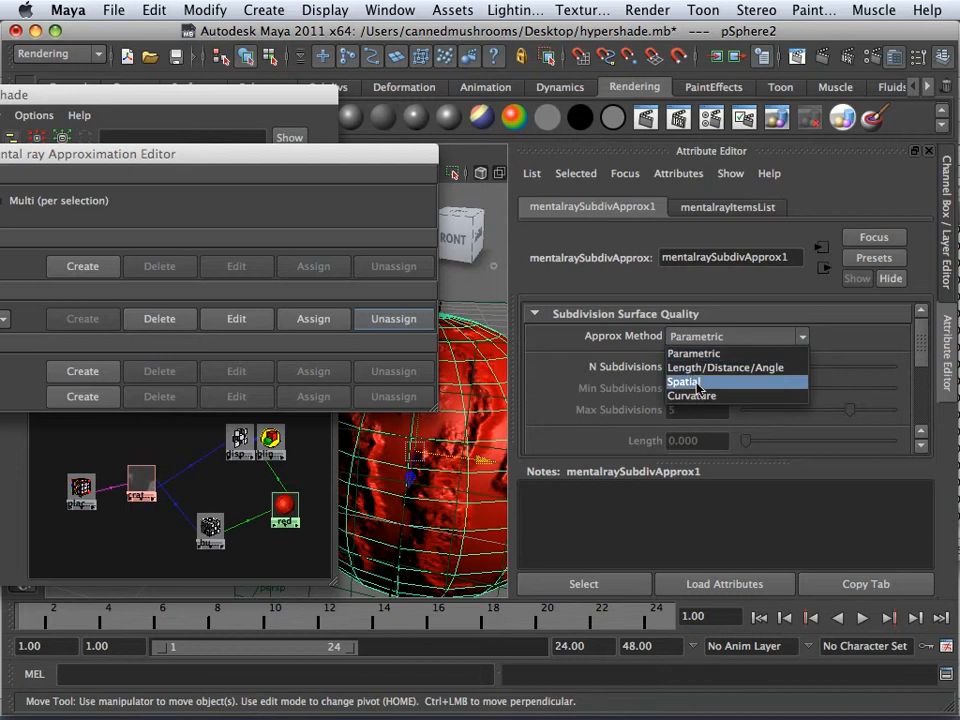
{"action": "left_click", "coordinate": [687, 382]}
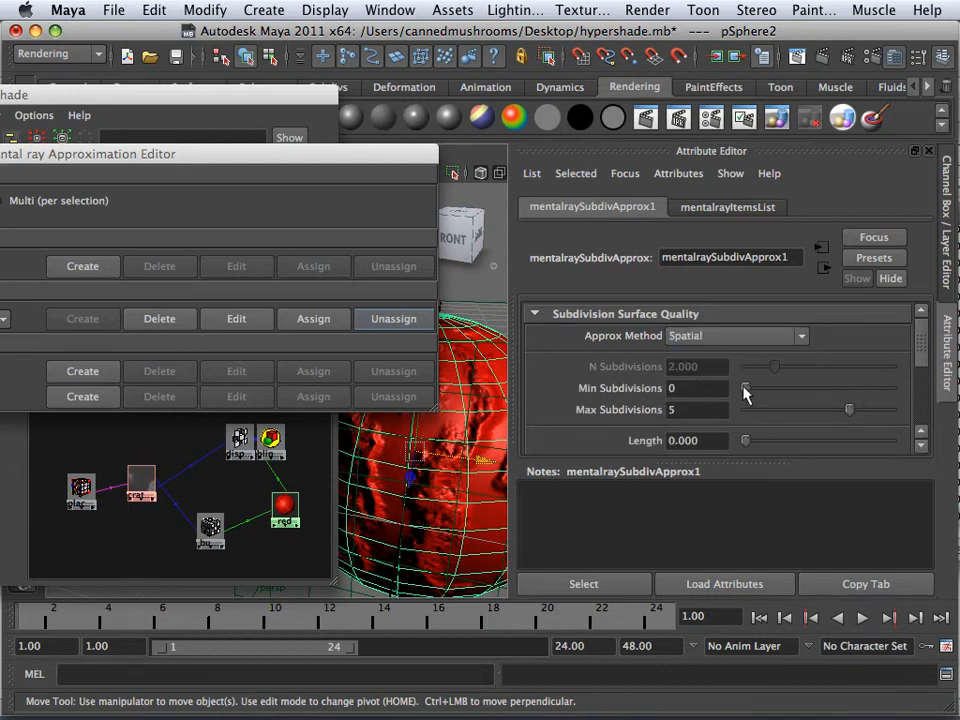
{"action": "left_click_drag", "start_coordinate": [745, 389], "coordinate": [848, 390]}
{"action": "left_click", "coordinate": [710, 441]}
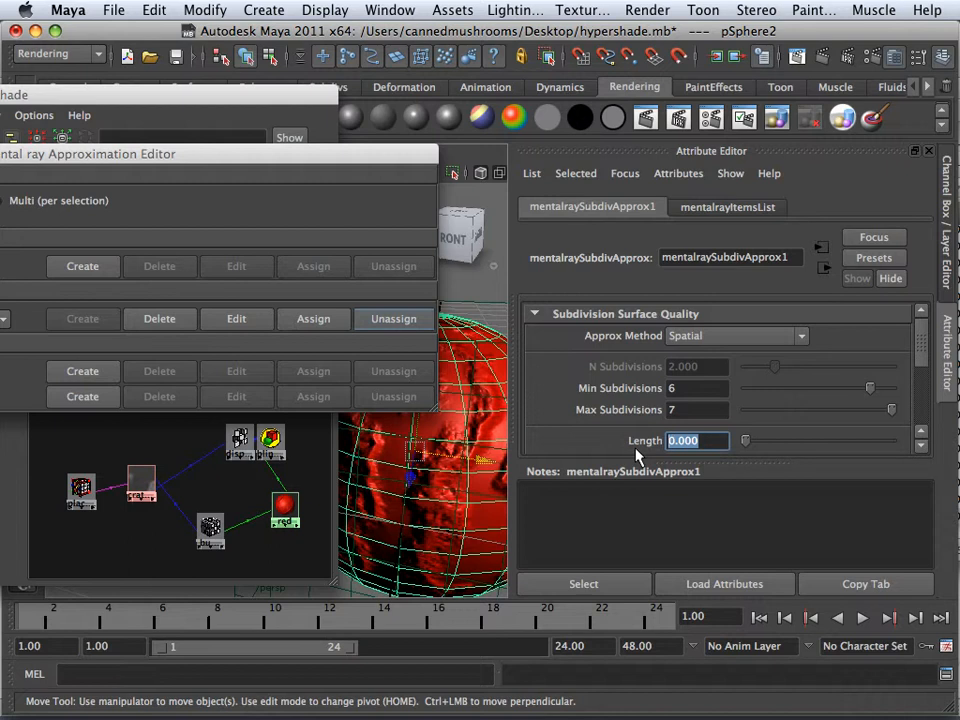
{"action": "type", "text": ".01"}
{"action": "key", "text": "Return"}
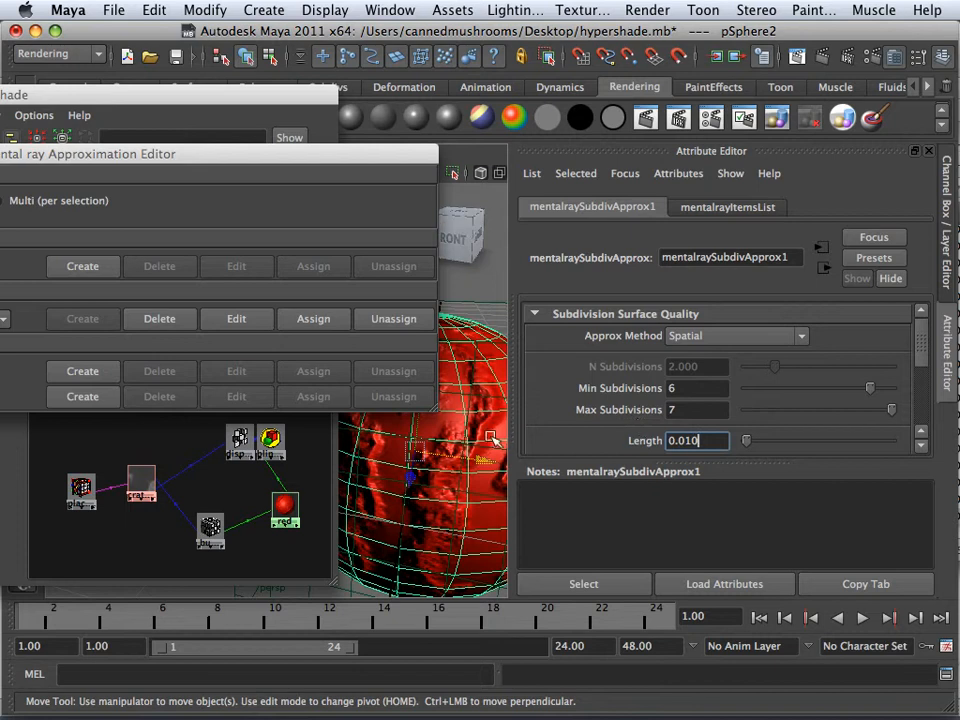
Step: Reselect the sphere and look through its transform and shape attribute sections down to the Displacement Map settings
{"action": "left_click_drag", "start_coordinate": [342, 162], "coordinate": [125, 199]}
{"action": "left_click", "coordinate": [425, 329]}
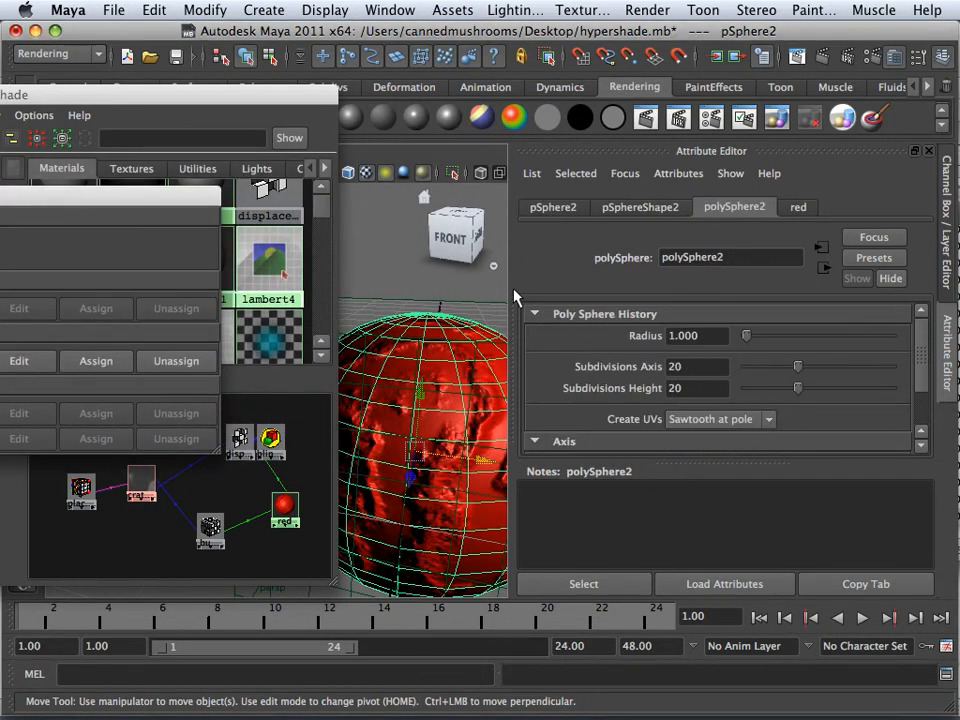
{"action": "left_click", "coordinate": [398, 322]}
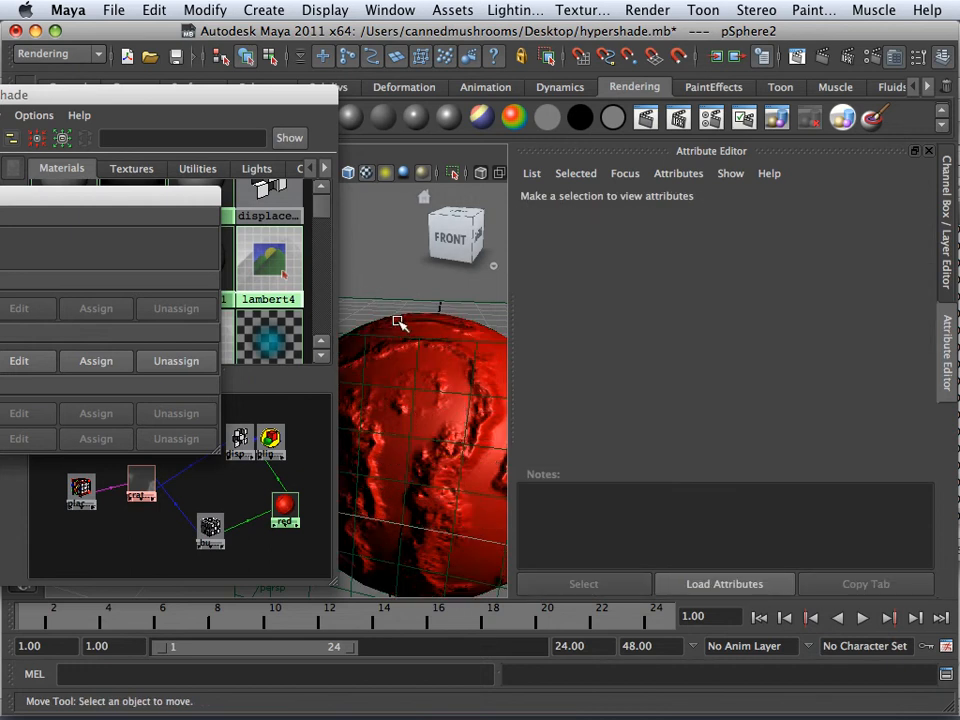
{"action": "left_click", "coordinate": [398, 322]}
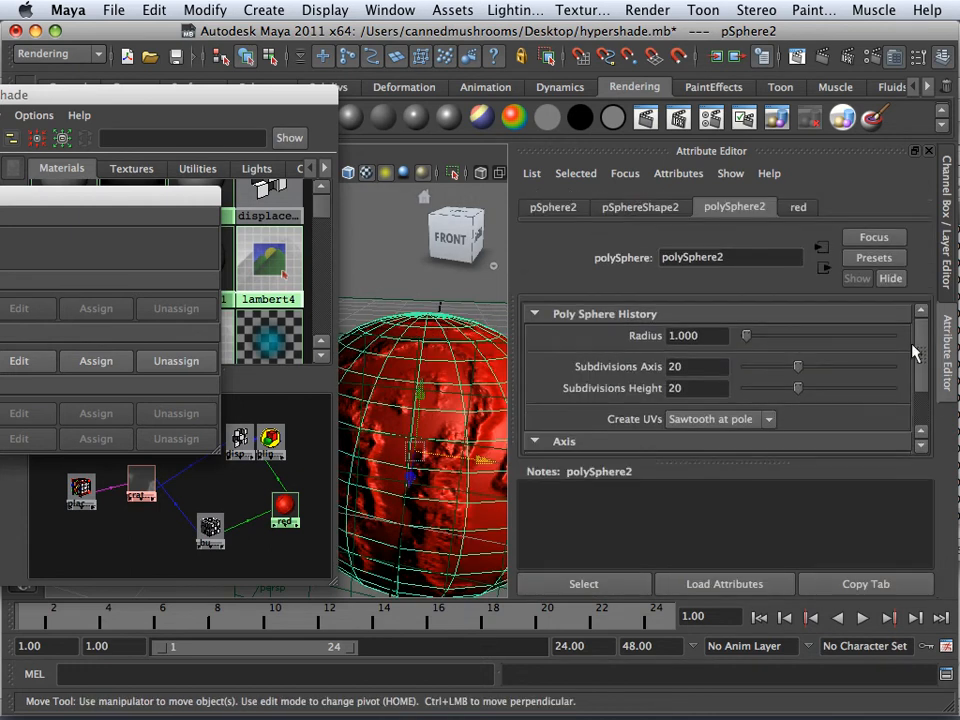
{"action": "left_click_drag", "start_coordinate": [913, 350], "coordinate": [915, 415]}
{"action": "left_click", "coordinate": [568, 212]}
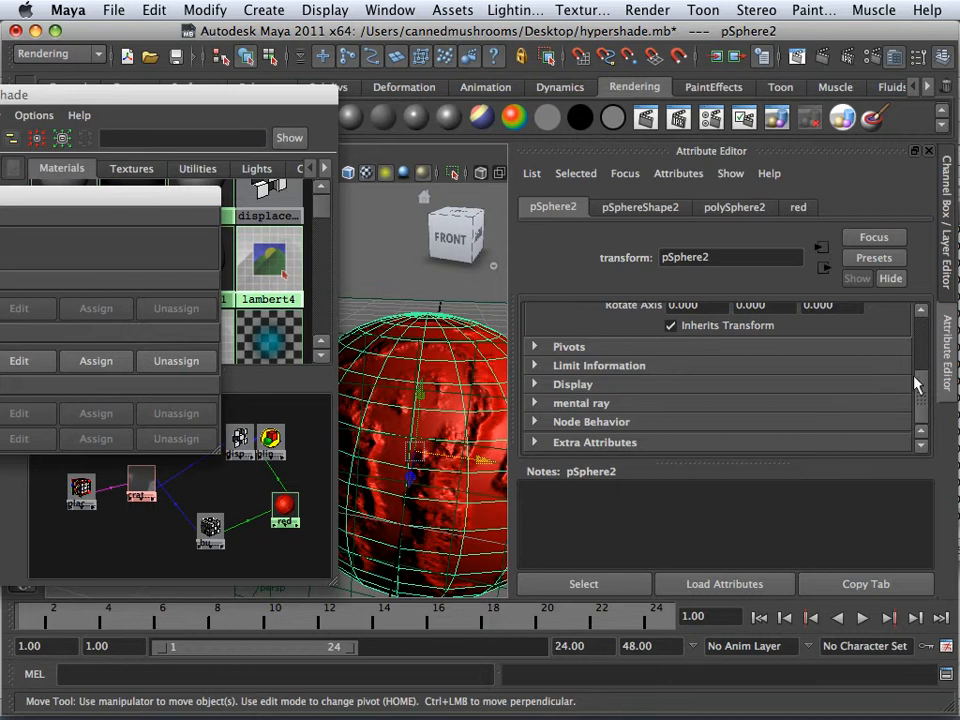
{"action": "scroll", "coordinate": [918, 381], "scroll_direction": "up", "scroll_amount": 5}
{"action": "scroll", "coordinate": [919, 410], "scroll_direction": "down", "scroll_amount": 5}
{"action": "left_click", "coordinate": [630, 207]}
{"action": "left_click_drag", "start_coordinate": [918, 405], "coordinate": [929, 343]}
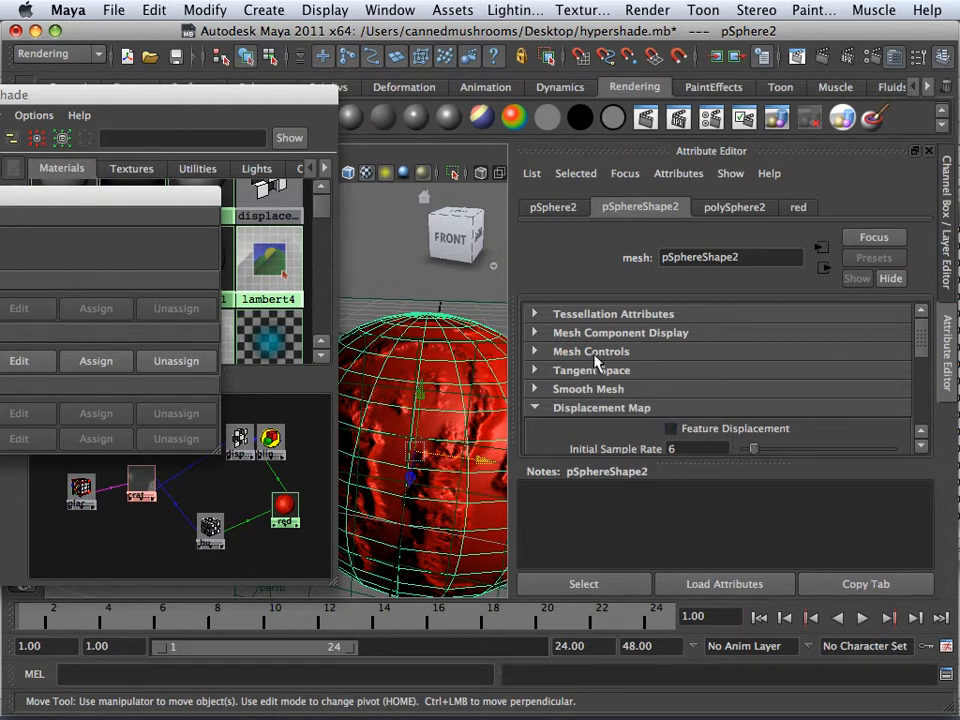
Step: Render the sphere with mental ray from a new angle to examine the finer displacement, then stop and close the render
{"action": "left_click_drag", "start_coordinate": [432, 404], "coordinate": [369, 369], "text": "alt"}
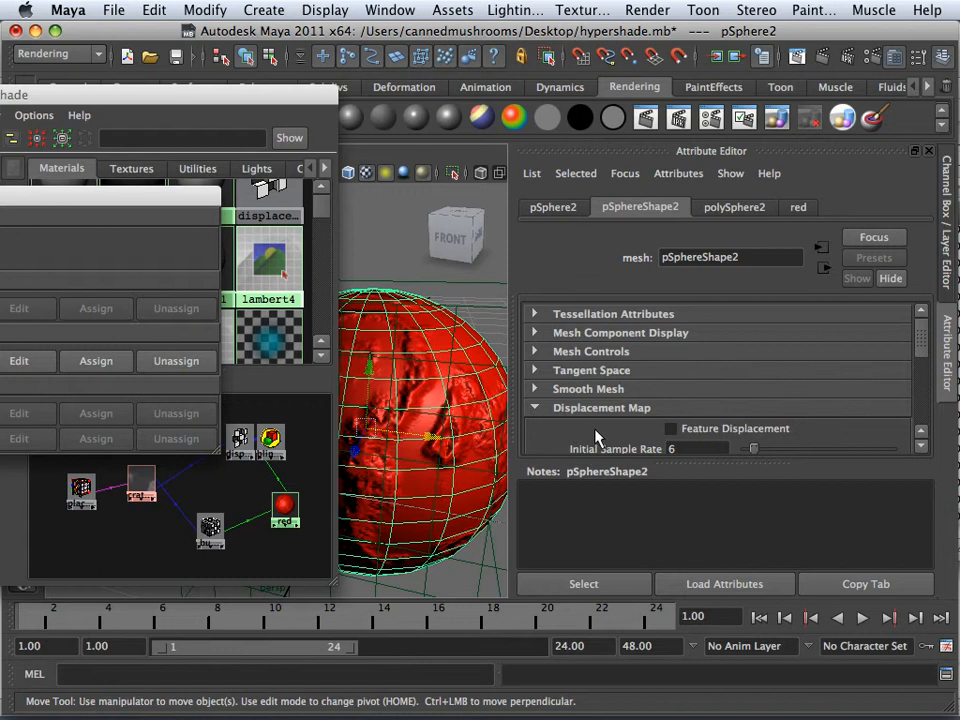
{"action": "left_click", "coordinate": [652, 120]}
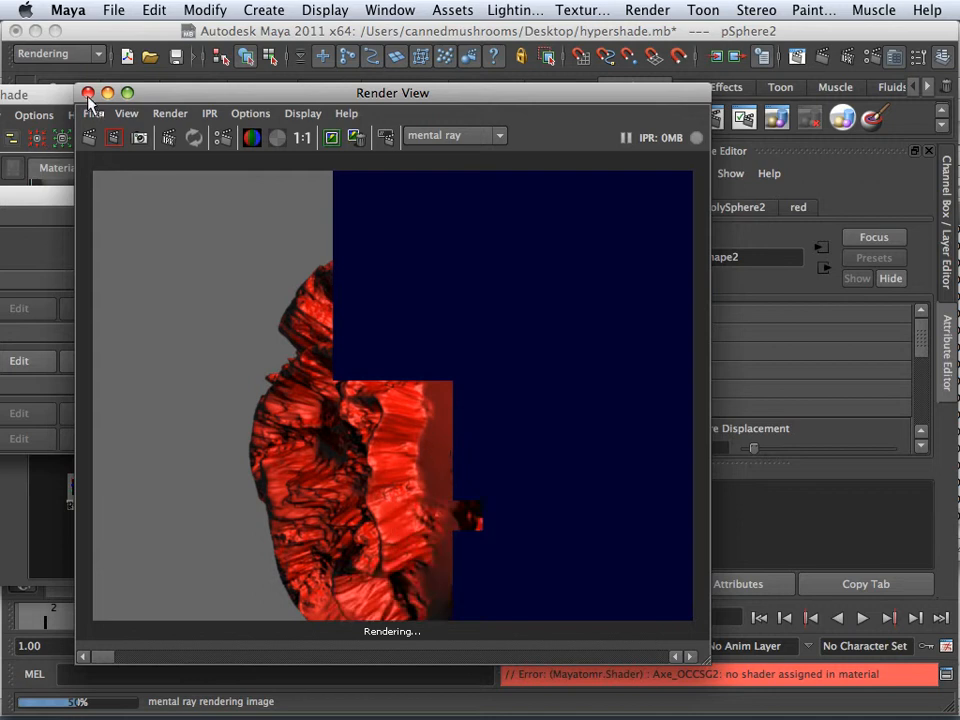
{"action": "key", "text": "Escape"}
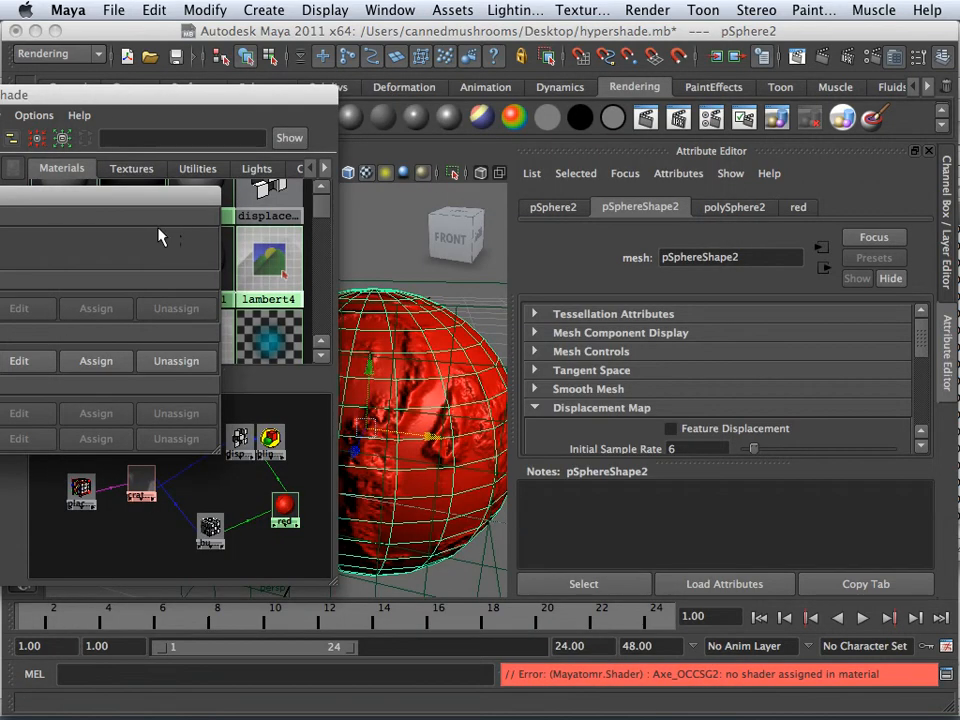
Step: Darken the crater texture's Channel 1 to a dark grey and Channel 2 to an even darker grey
{"action": "left_click", "coordinate": [148, 488]}
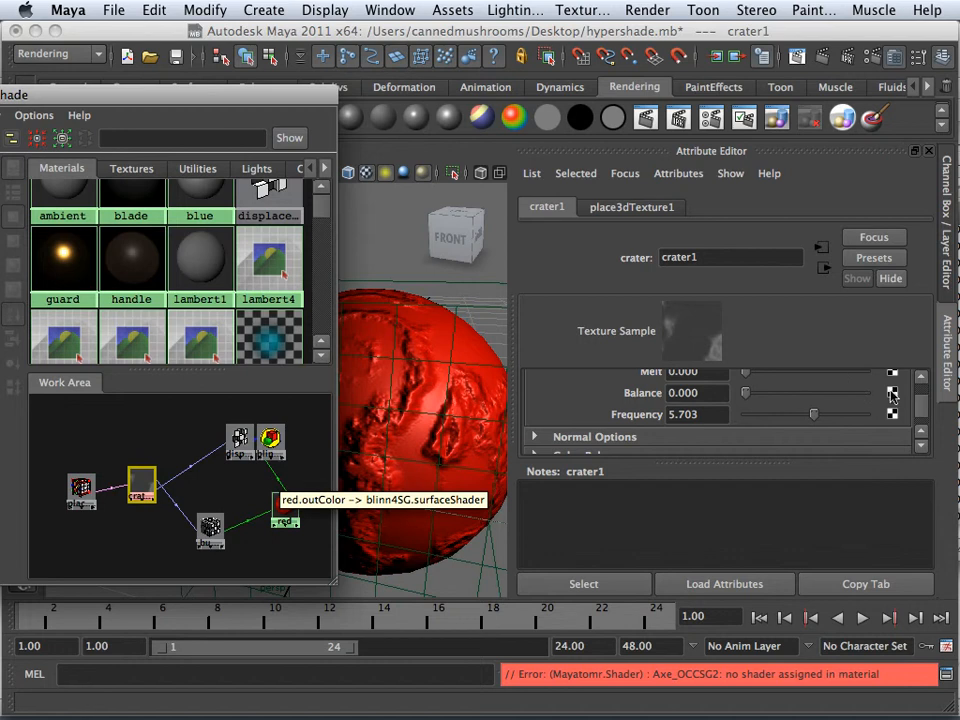
{"action": "mouse_move", "coordinate": [920, 405]}
{"action": "left_mouse_down"}
{"action": "mouse_move", "coordinate": [920, 390]}
{"action": "mouse_move", "coordinate": [921, 405]}
{"action": "left_mouse_up"}
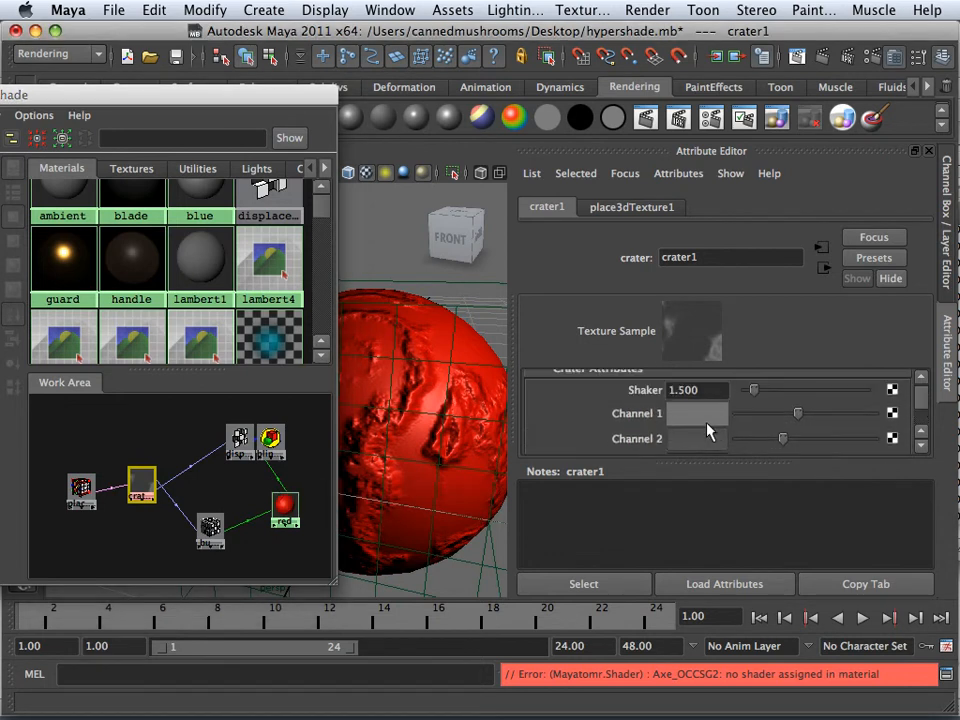
{"action": "left_click", "coordinate": [703, 418]}
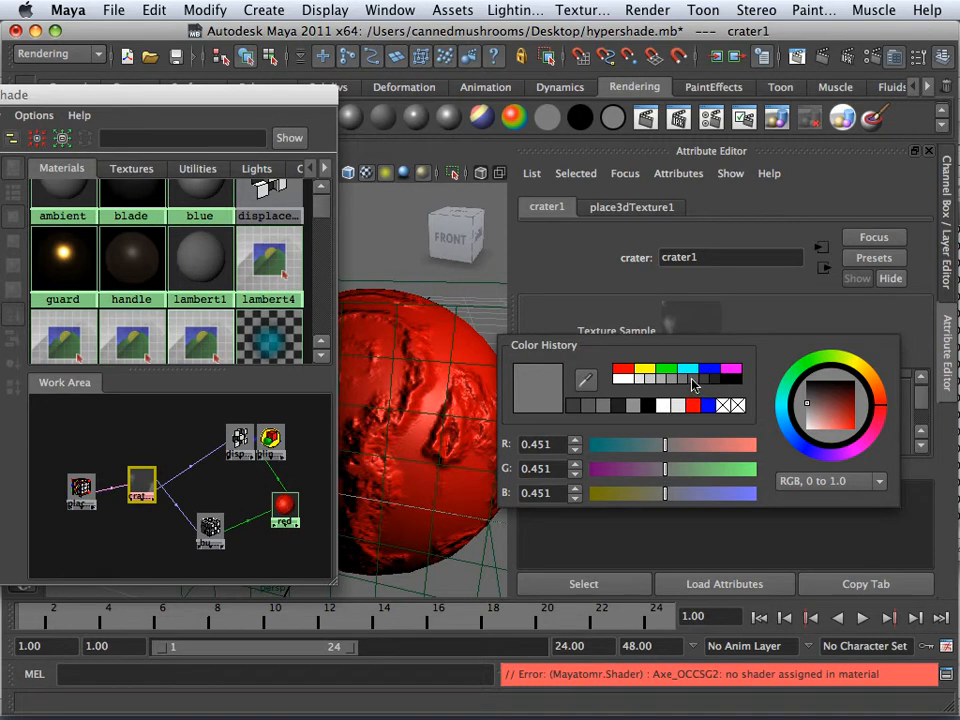
{"action": "left_click", "coordinate": [693, 383]}
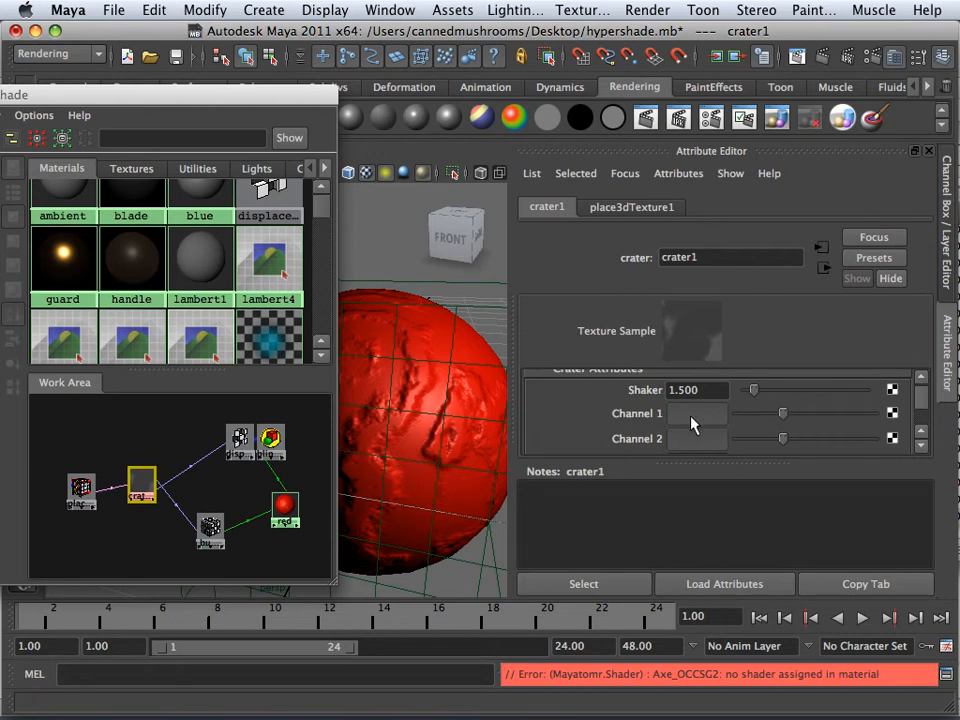
{"action": "left_click", "coordinate": [690, 442]}
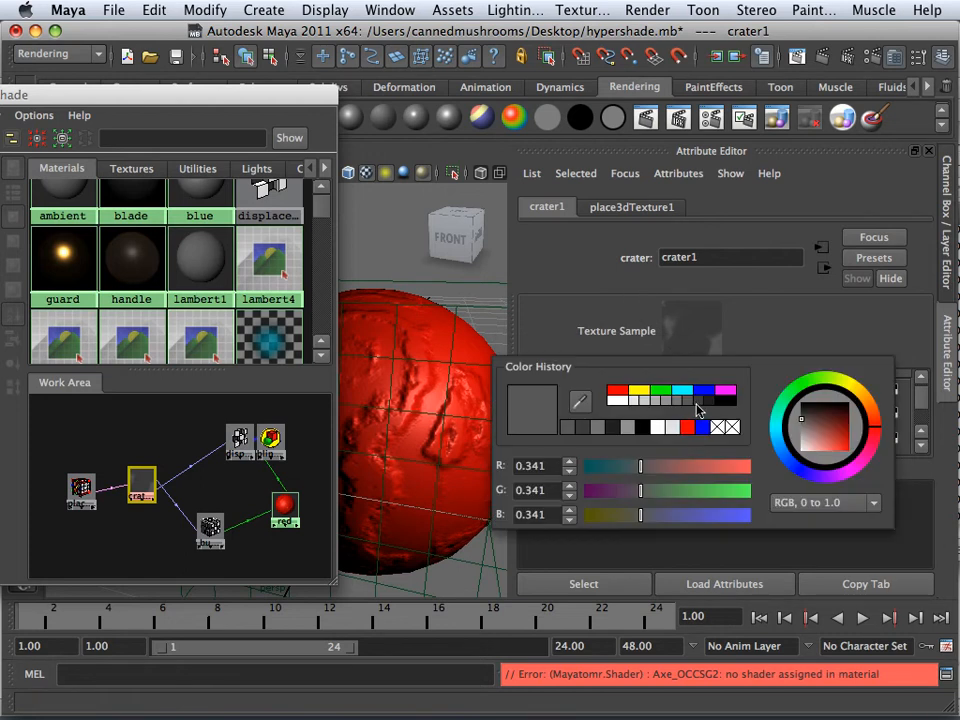
{"action": "left_click", "coordinate": [693, 431]}
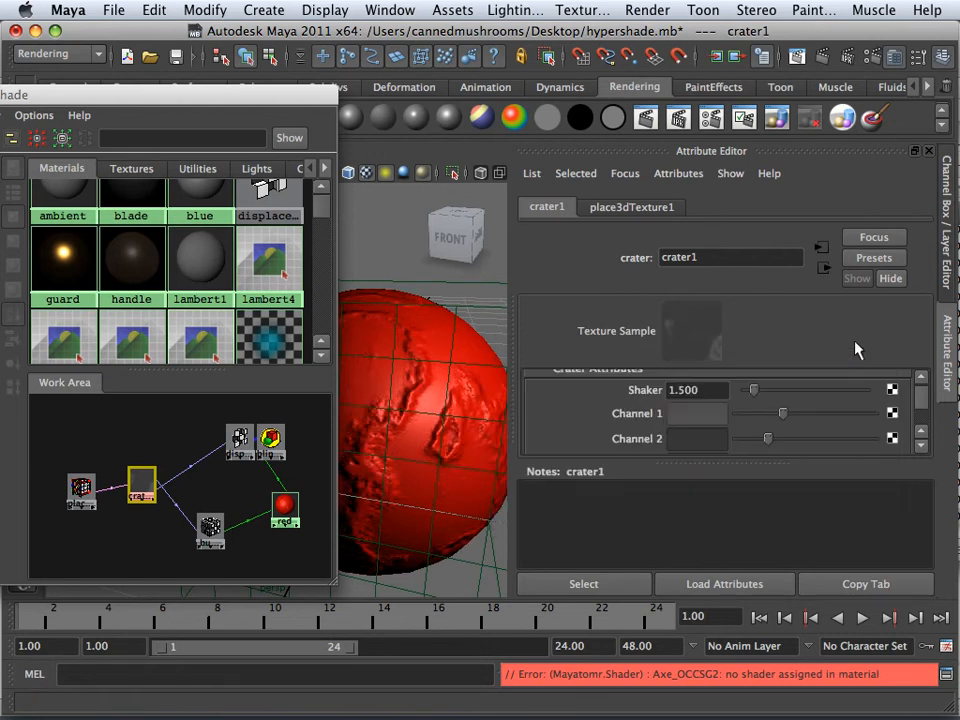
Step: Darken the crater texture's Channel 3 to a near-black grey and render the sphere with mental ray
{"action": "scroll", "coordinate": [919, 405], "scroll_direction": "down", "scroll_amount": 3}
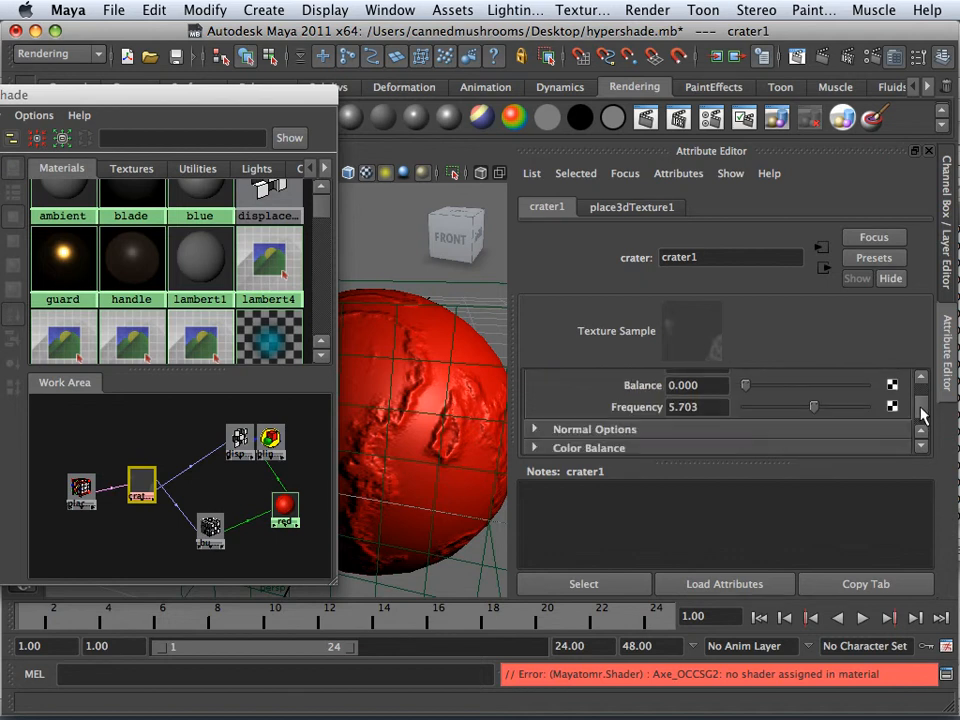
{"action": "scroll", "coordinate": [919, 405], "scroll_direction": "up", "scroll_amount": 3}
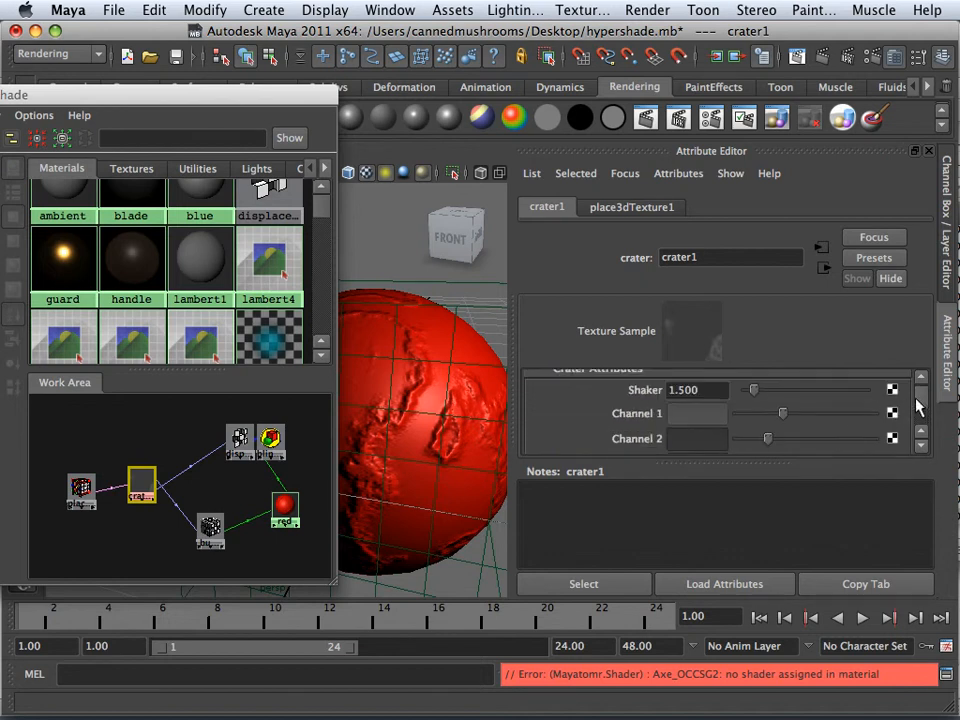
{"action": "left_click_drag", "start_coordinate": [917, 400], "coordinate": [919, 400]}
{"action": "left_click", "coordinate": [713, 443]}
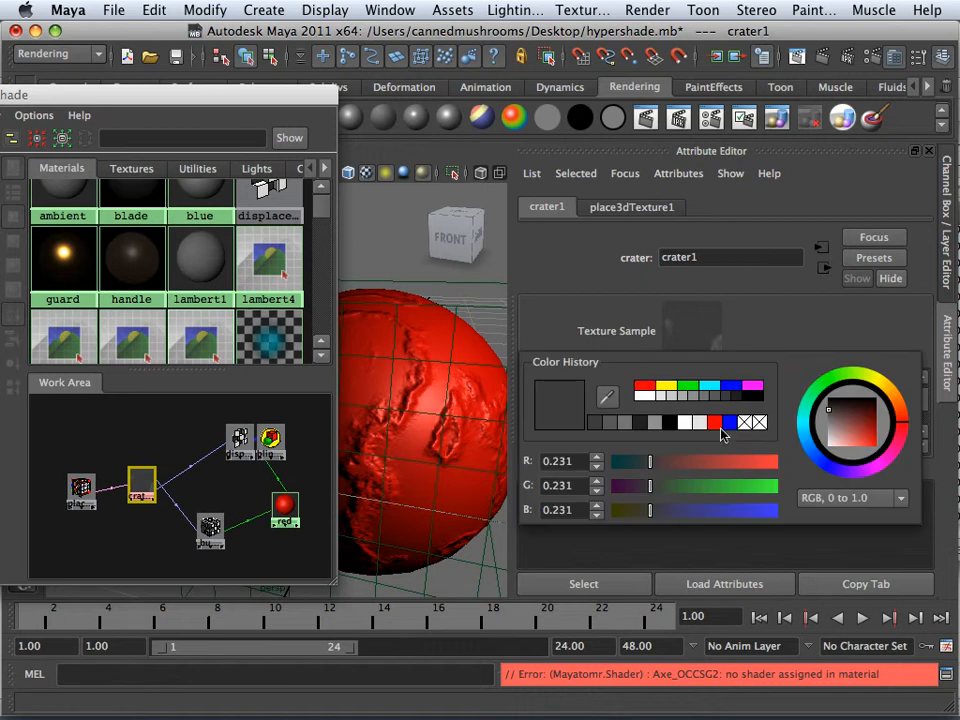
{"action": "left_click", "coordinate": [741, 398]}
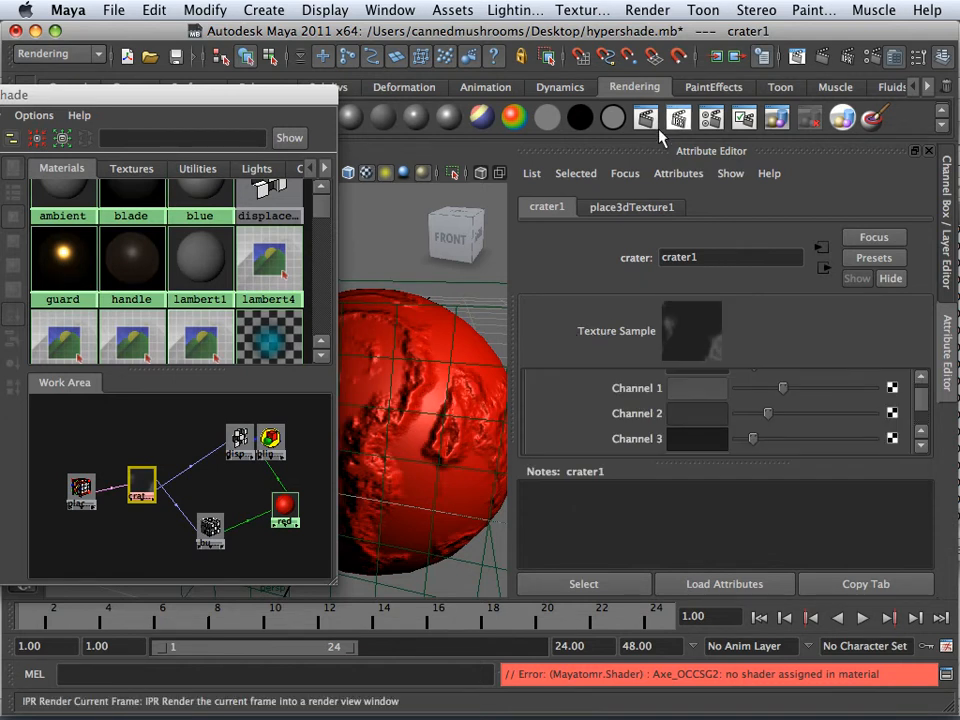
{"action": "left_click", "coordinate": [645, 121]}
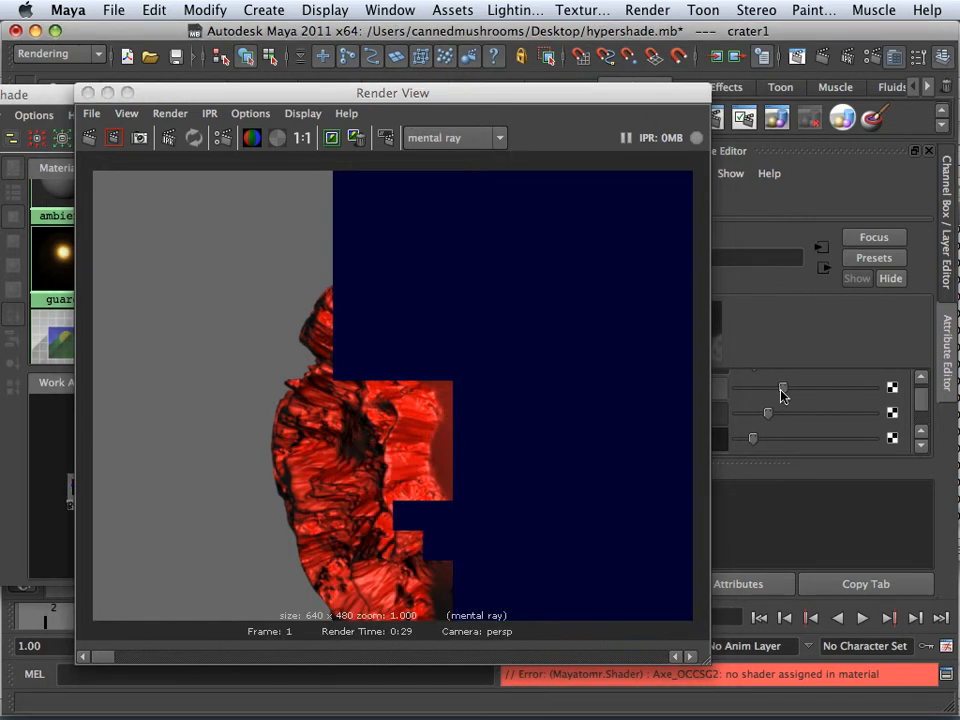
Step: Darken the crater texture's Channel 1 to about the same dark grey as Channel 2 and restart the mental ray render
{"action": "mouse_move", "coordinate": [781, 390]}
{"action": "left_mouse_down"}
{"action": "mouse_move", "coordinate": [763, 414]}
{"action": "mouse_move", "coordinate": [775, 392]}
{"action": "left_mouse_up"}
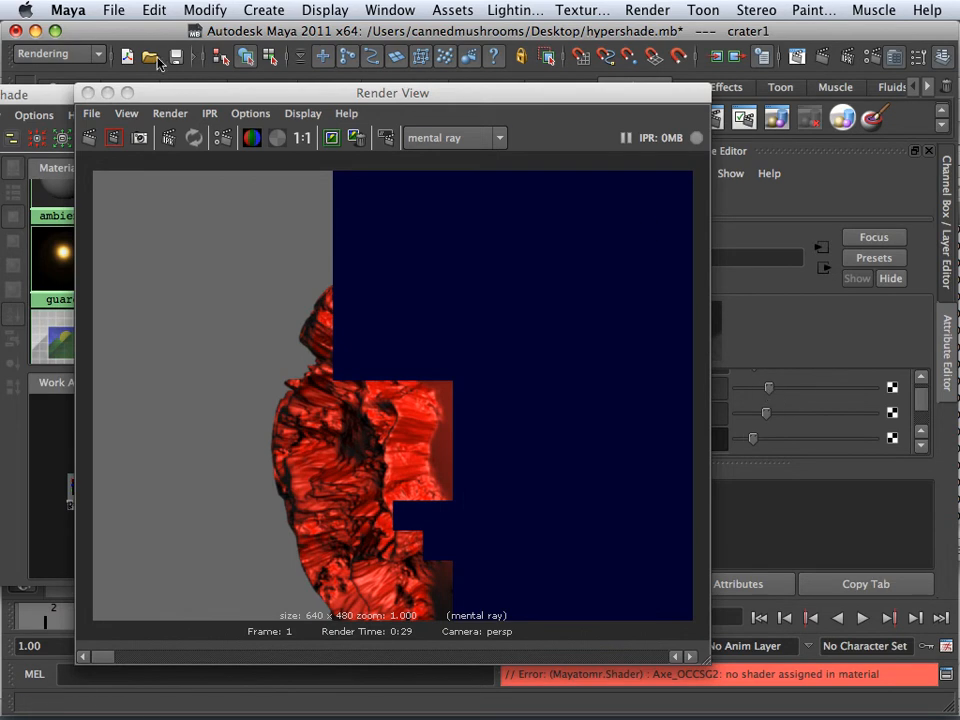
{"action": "left_click", "coordinate": [88, 92]}
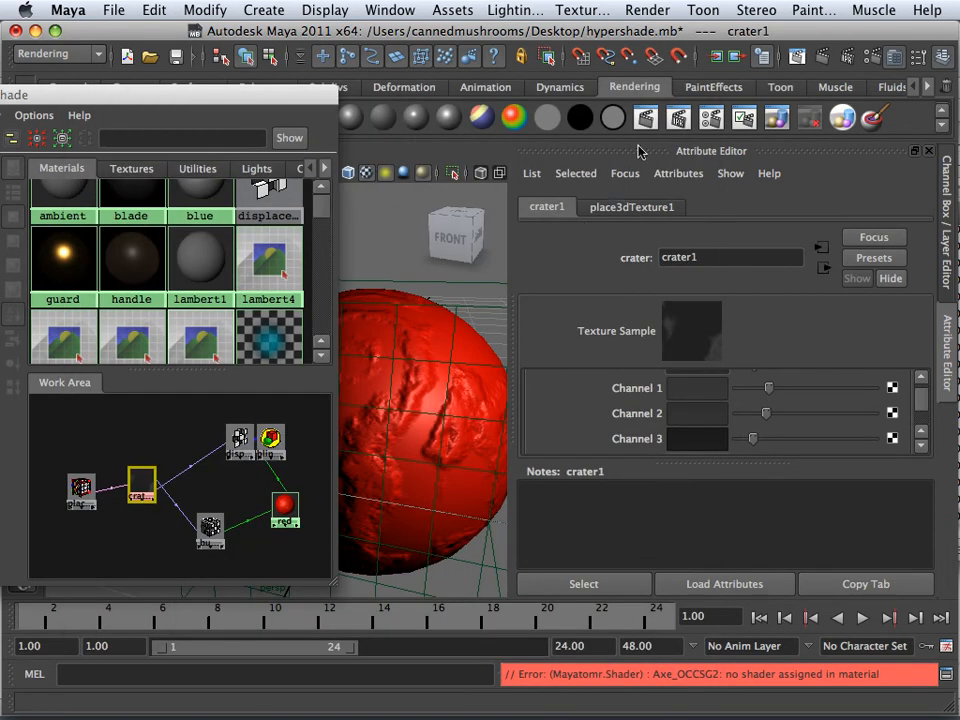
{"action": "left_click", "coordinate": [645, 118]}
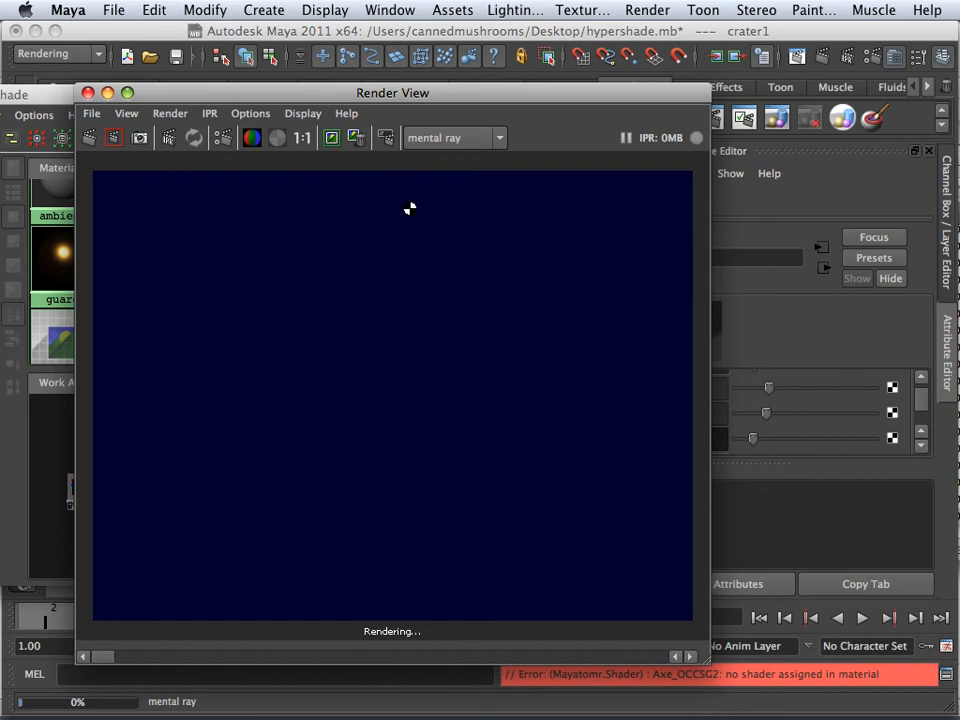